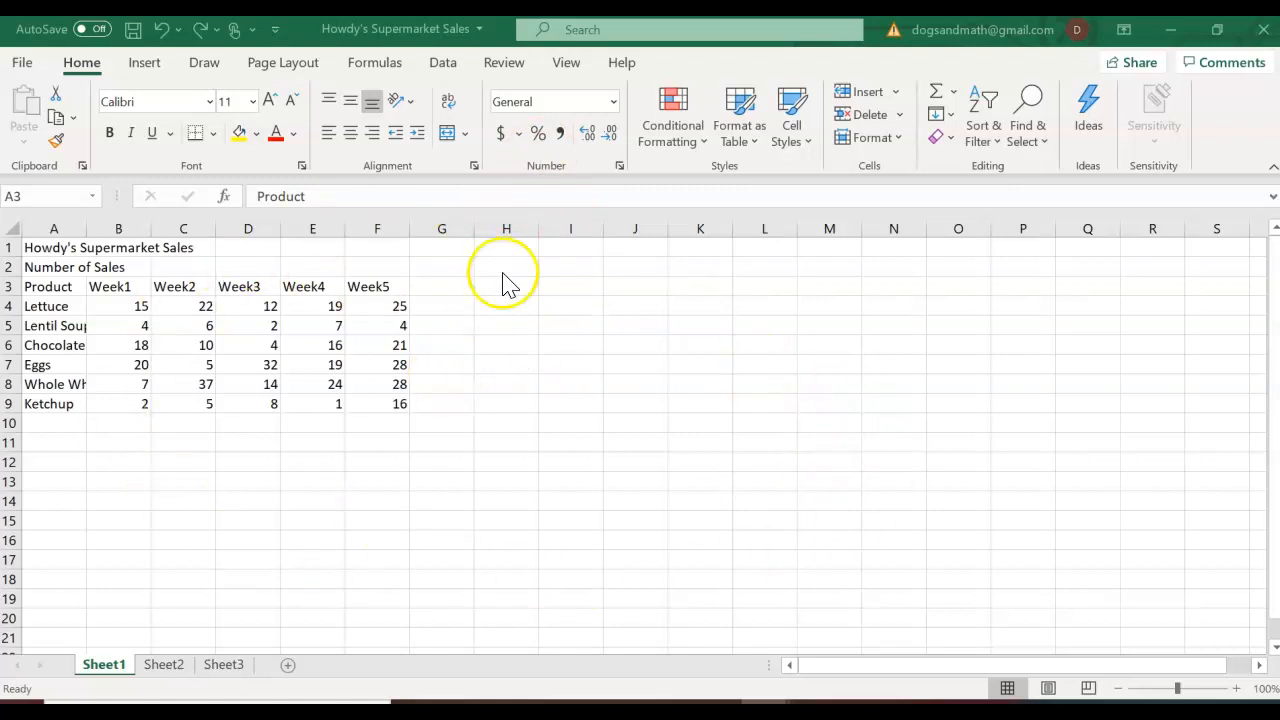
Step: Set the worksheet's zoom to a custom magnification of 150%
{"action": "left_click", "coordinate": [566, 64]}
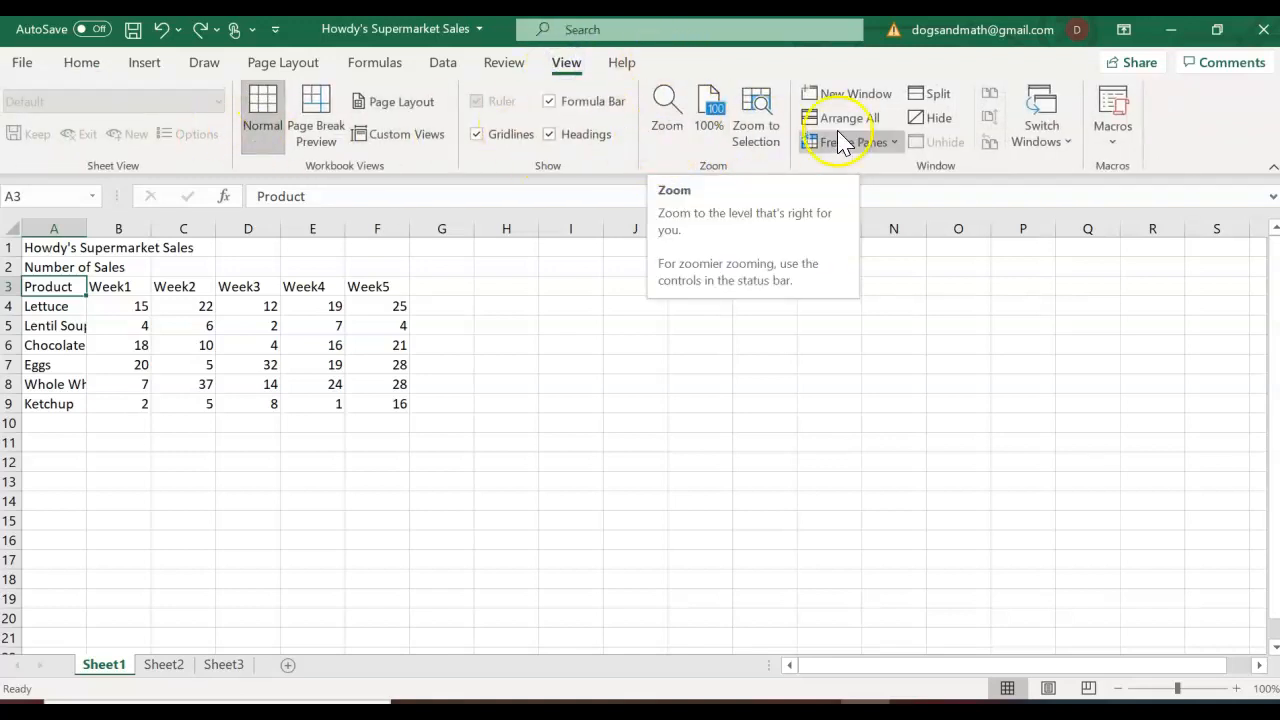
{"action": "left_click", "coordinate": [666, 128]}
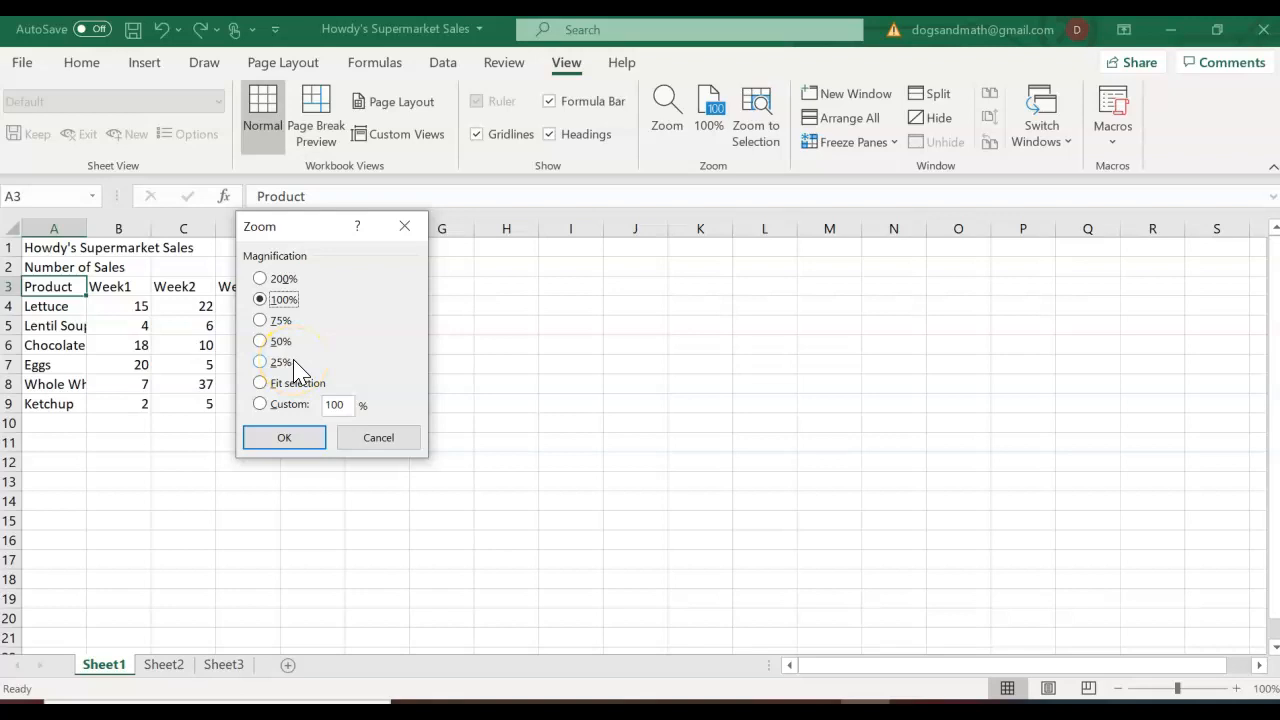
{"action": "left_click", "coordinate": [259, 406]}
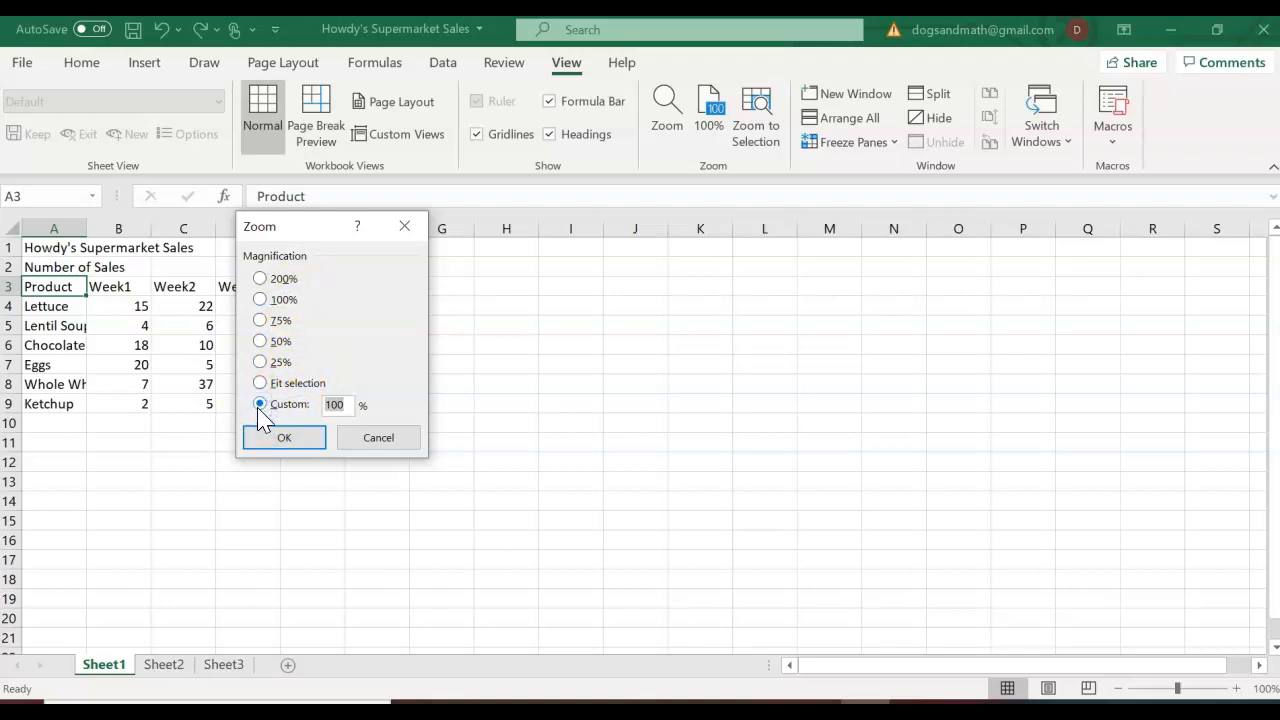
{"action": "type", "text": "150"}
{"action": "key", "text": "Return"}
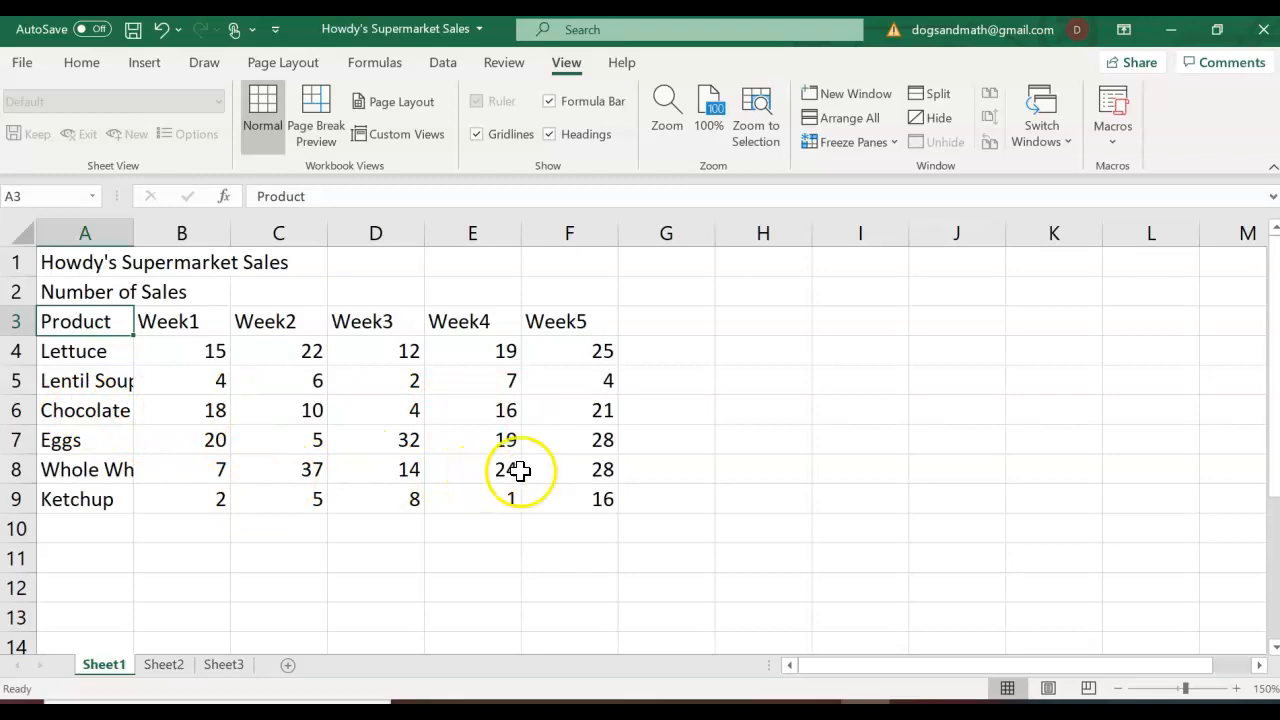
Step: Check the print preview to see how the sales sheet fits on the page, and return to the worksheet
{"action": "left_click", "coordinate": [25, 65]}
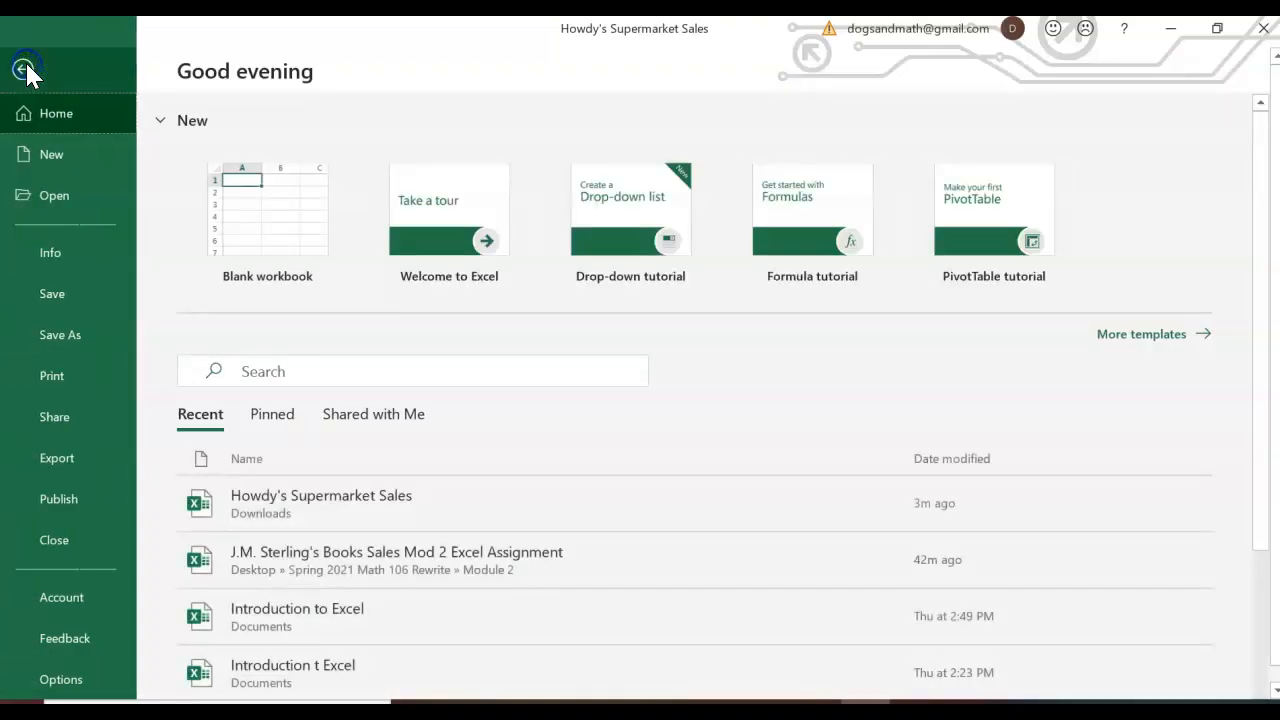
{"action": "left_click", "coordinate": [57, 382]}
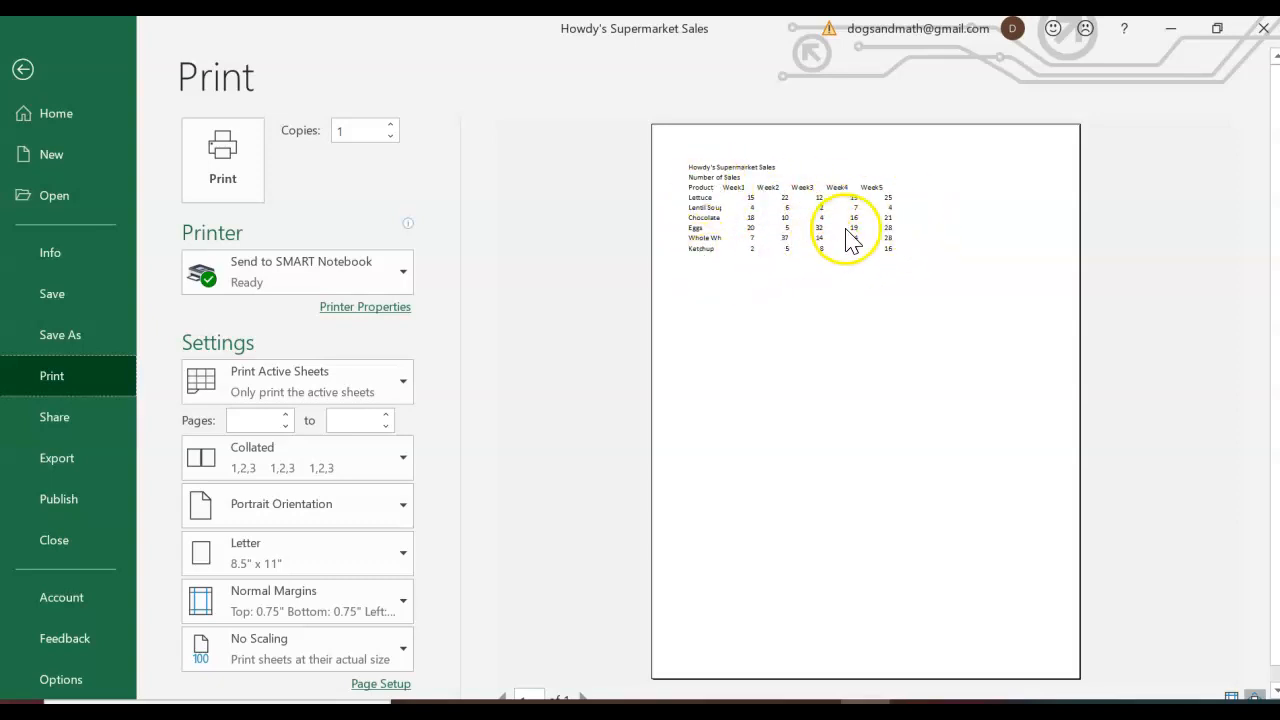
{"action": "left_click", "coordinate": [25, 71]}
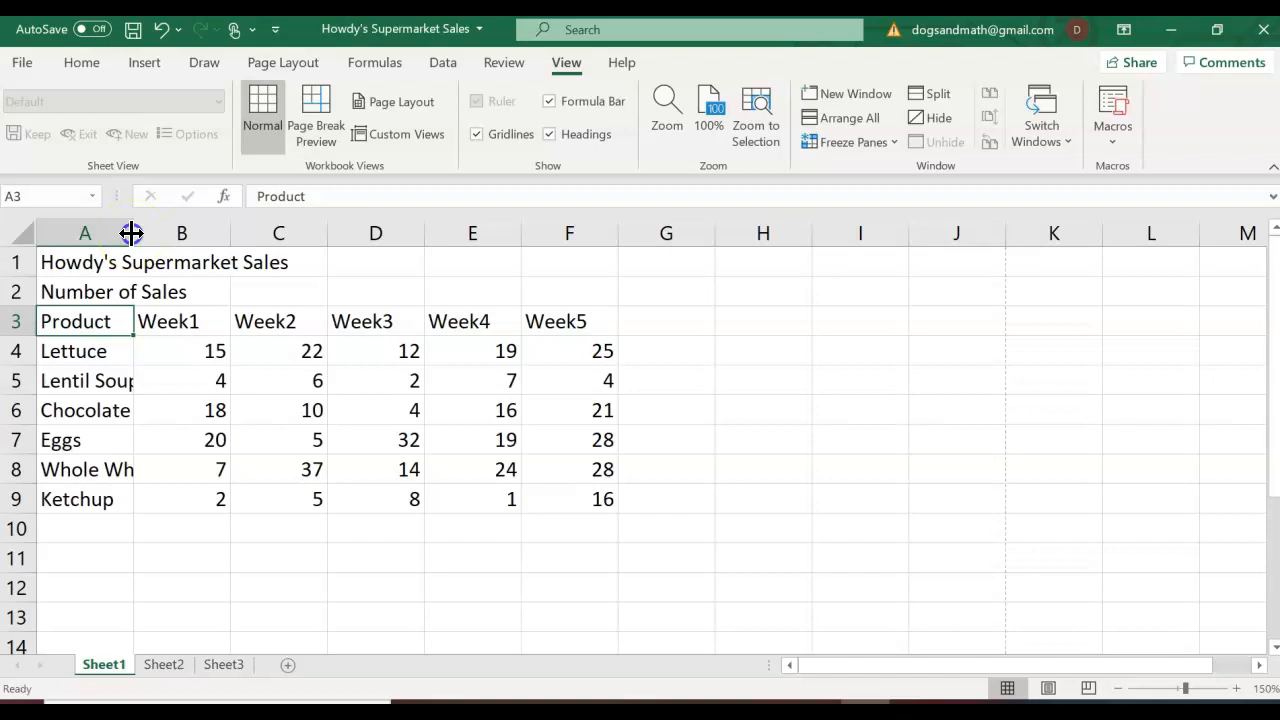
Step: Autofit column A to its longest entry and make row 11 slightly taller
{"action": "left_click_drag", "start_coordinate": [131, 233], "coordinate": [193, 230]}
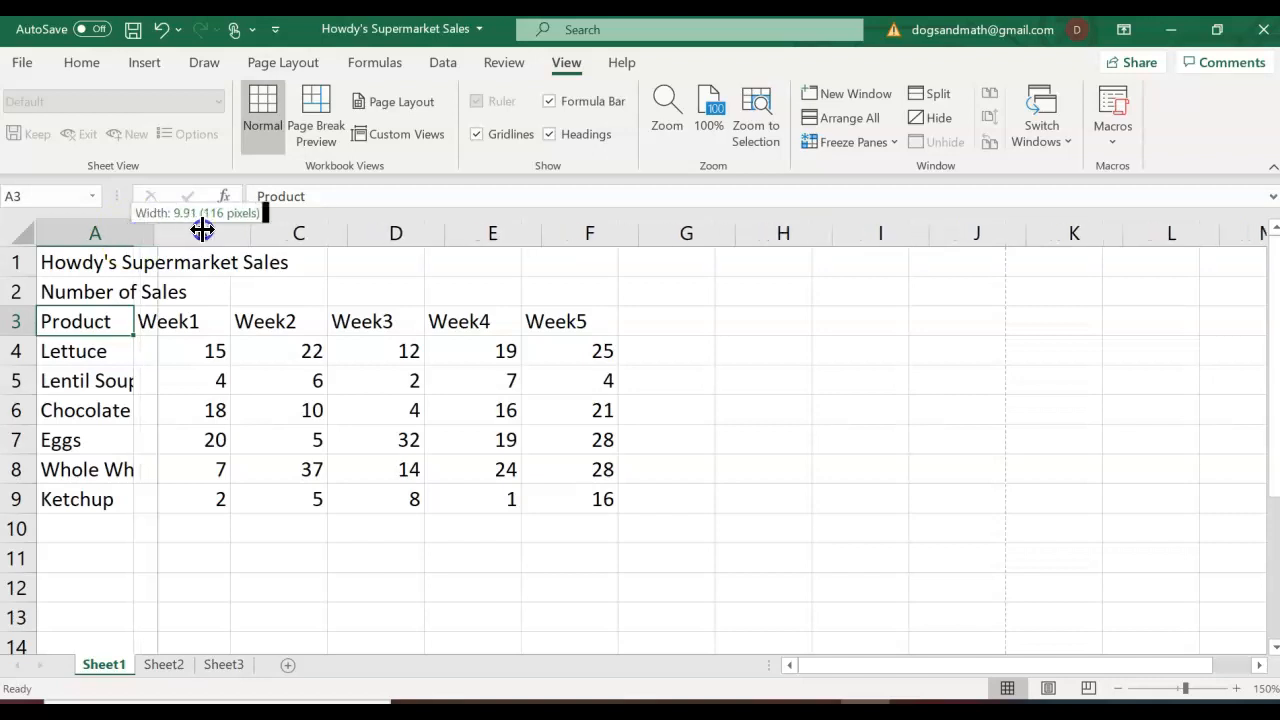
{"action": "left_click_drag", "start_coordinate": [388, 229], "coordinate": [139, 233]}
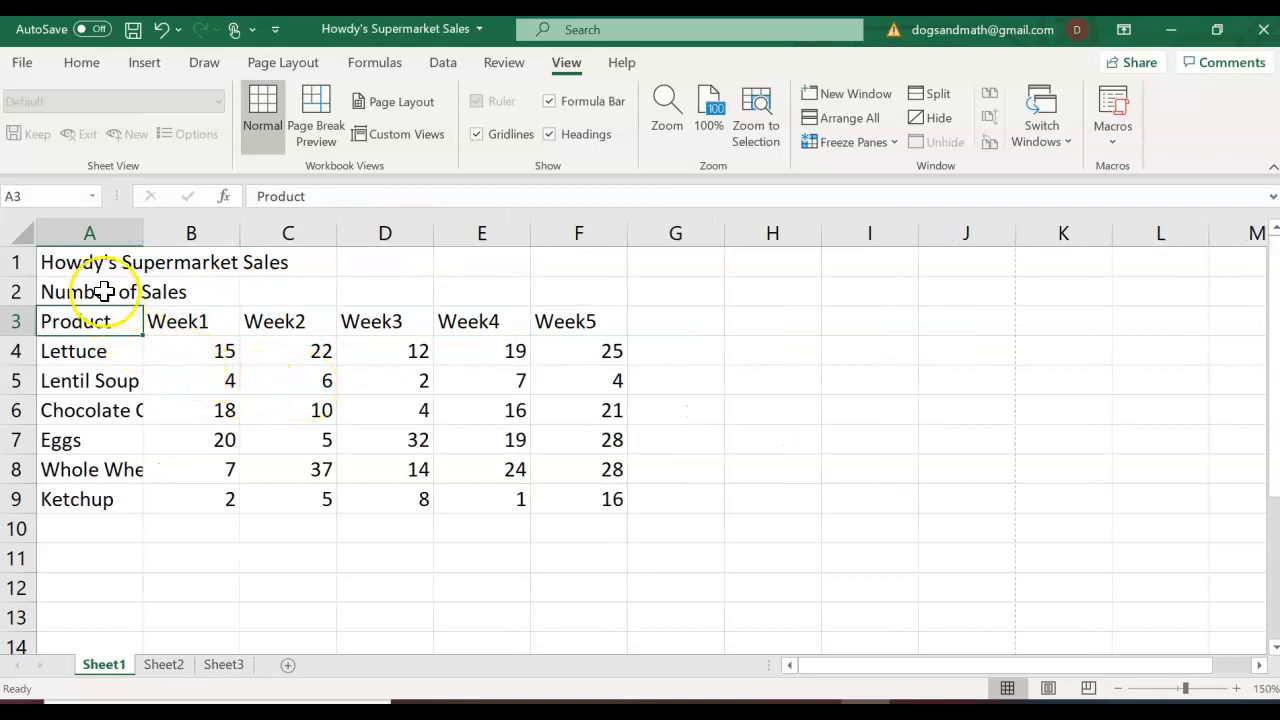
{"action": "double_click", "coordinate": [137, 233]}
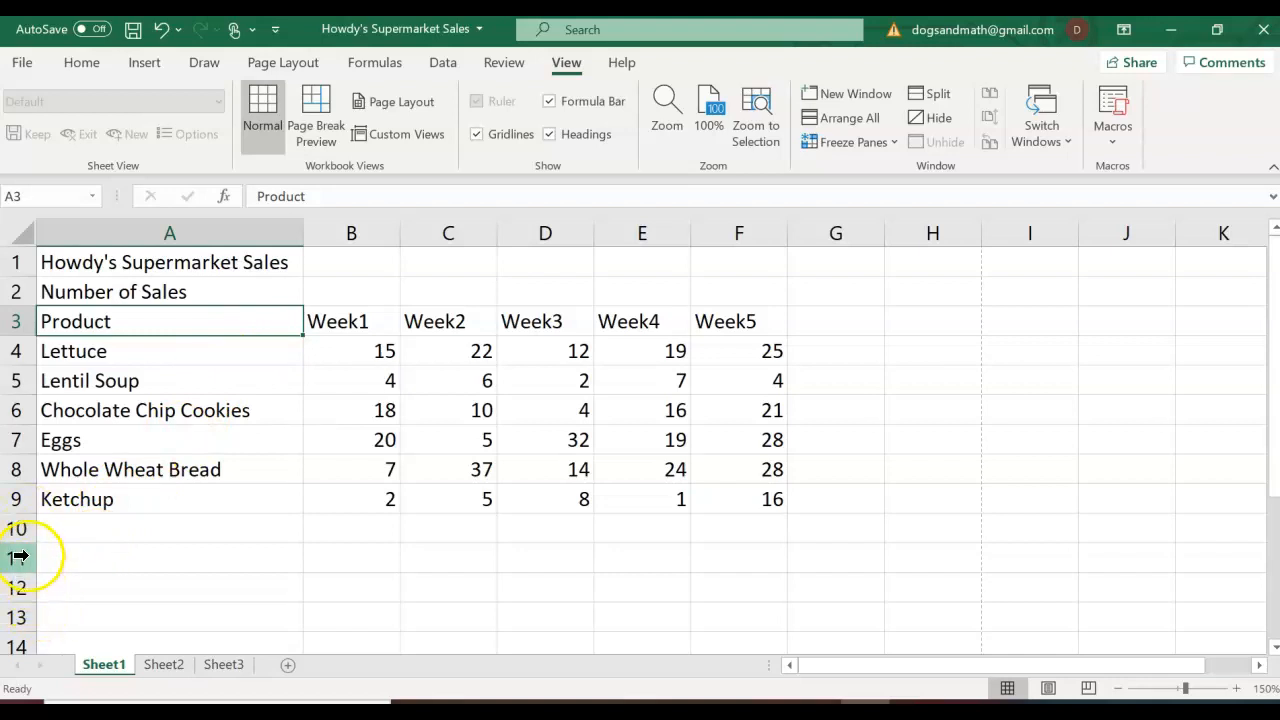
{"action": "mouse_move", "coordinate": [25, 566]}
{"action": "left_mouse_down"}
{"action": "mouse_move", "coordinate": [20, 634]}
{"action": "mouse_move", "coordinate": [31, 548]}
{"action": "mouse_move", "coordinate": [18, 584]}
{"action": "left_mouse_up"}
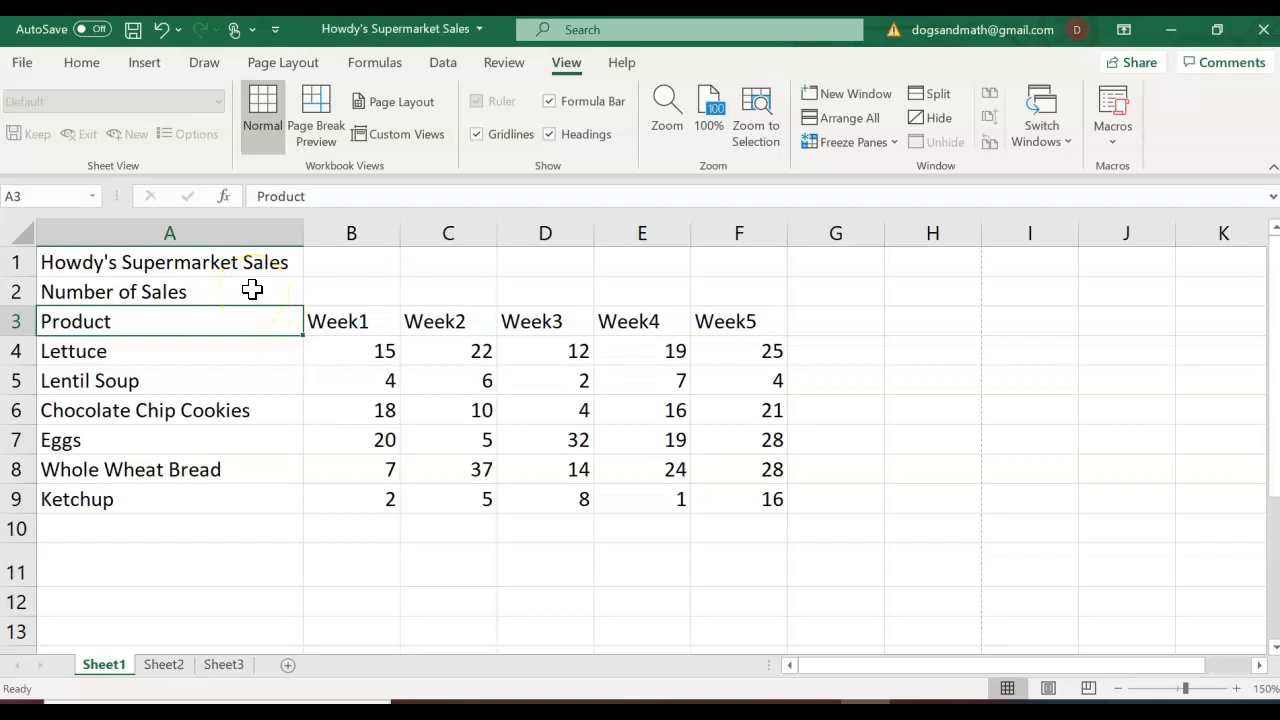
Step: Merge and center the title "Howdy's Supermarket Sales" across A1:F1
{"action": "left_click", "coordinate": [82, 62]}
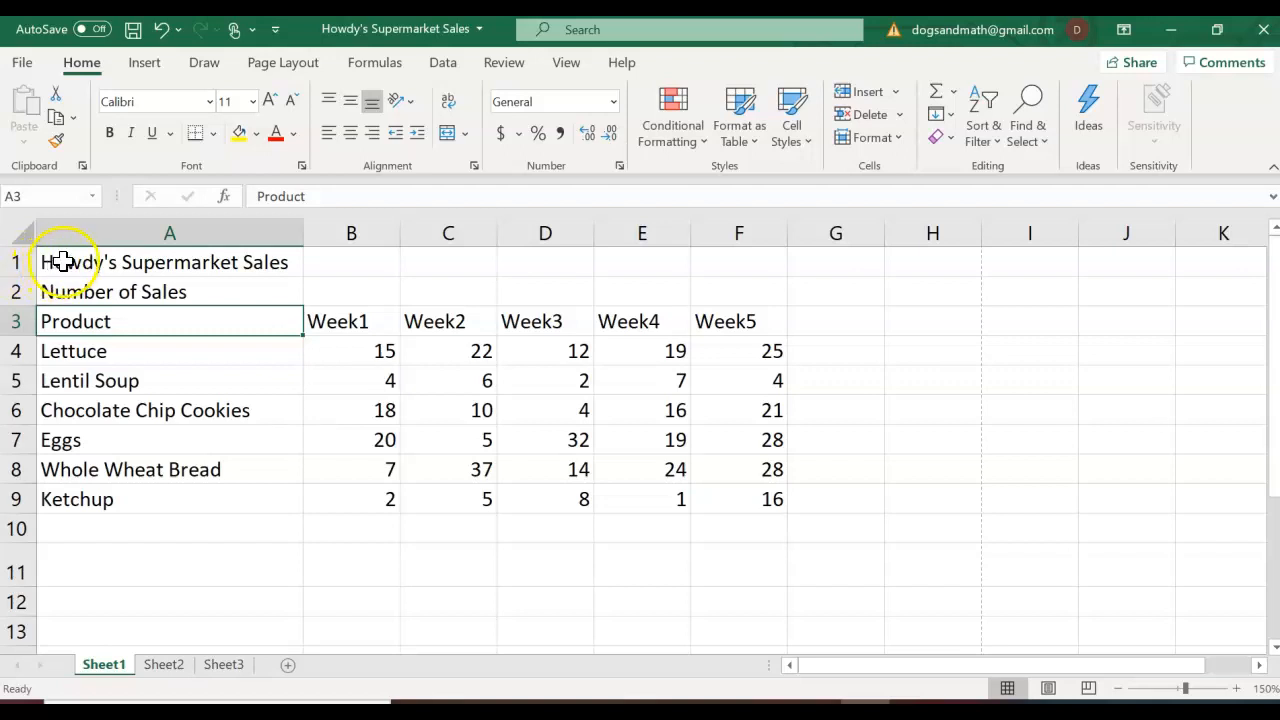
{"action": "left_click_drag", "start_coordinate": [63, 261], "coordinate": [719, 260]}
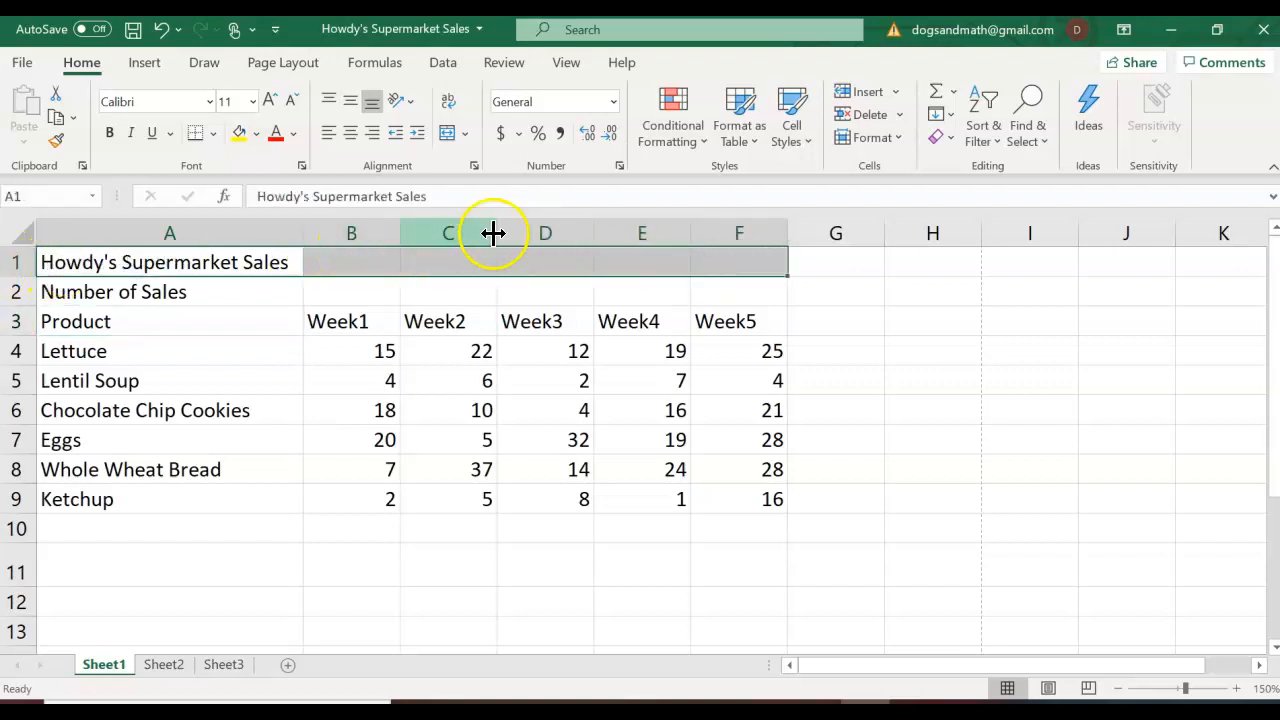
{"action": "left_click", "coordinate": [447, 138]}
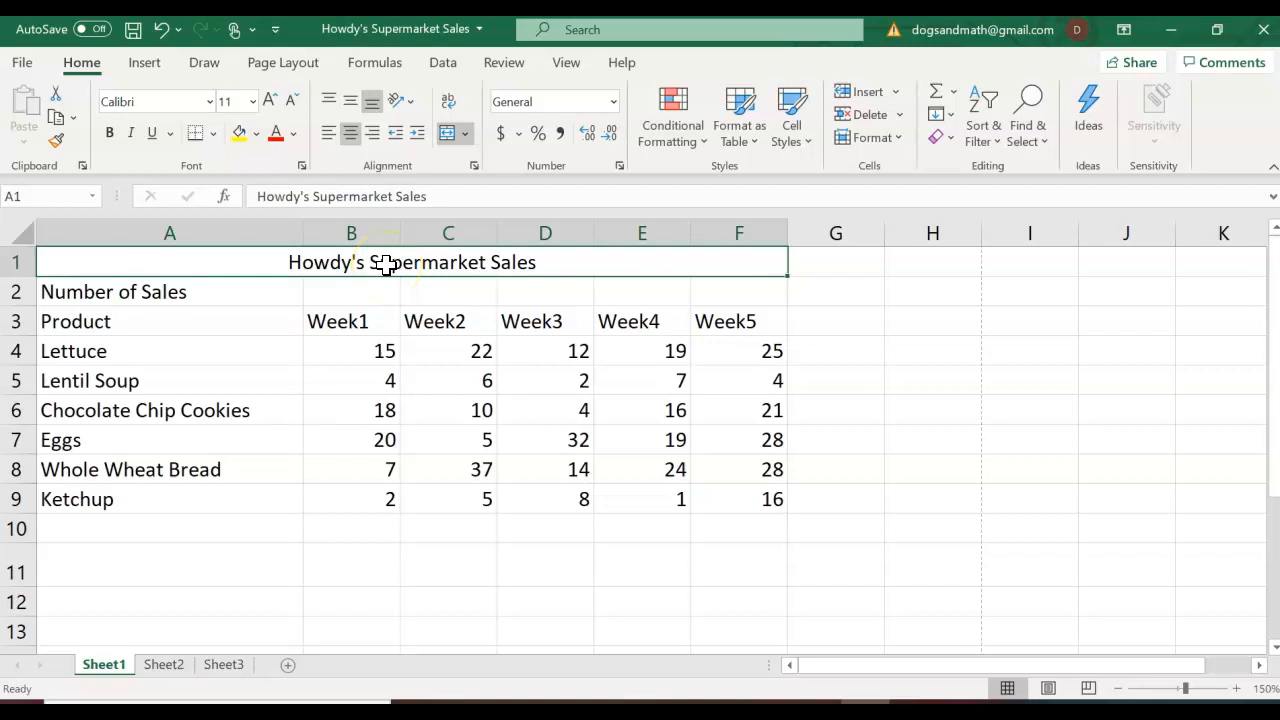
Step: Merge and center the subtitle "Number of Sales" across A2:F2
{"action": "left_click", "coordinate": [55, 292]}
{"action": "left_click_drag", "start_coordinate": [55, 292], "coordinate": [715, 302]}
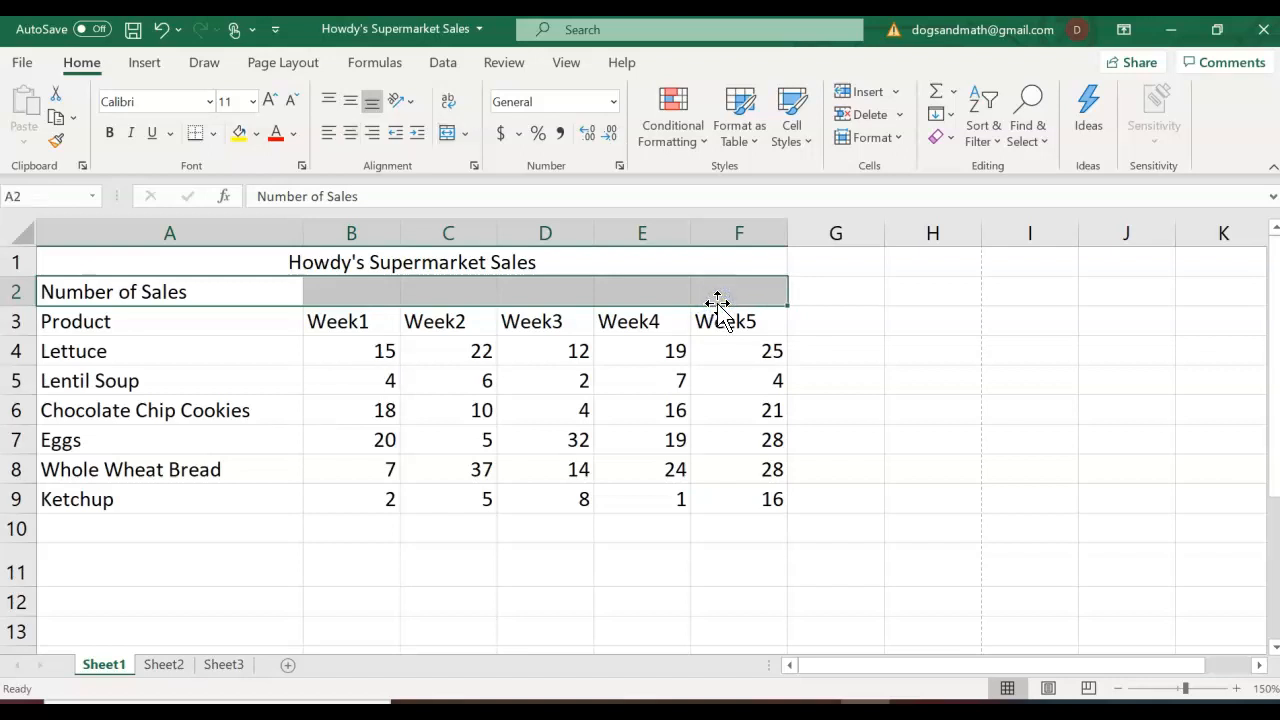
{"action": "left_click", "coordinate": [448, 132]}
{"action": "left_click", "coordinate": [941, 400]}
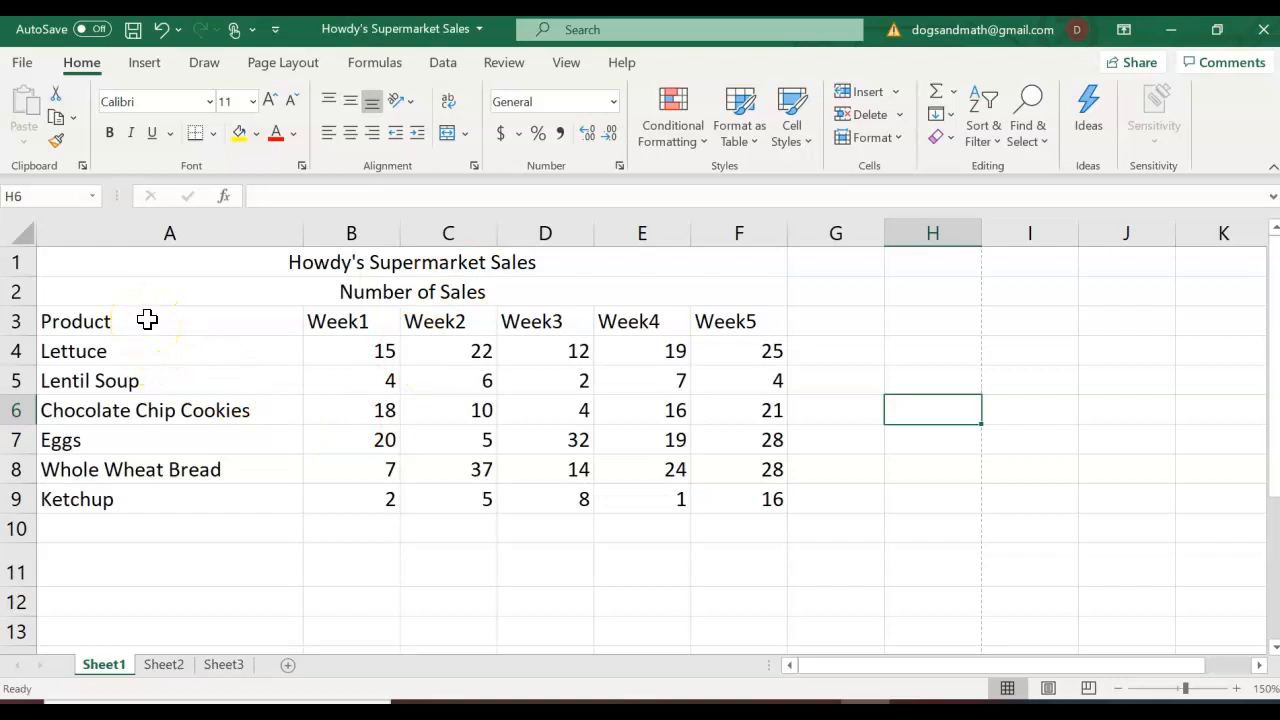
Step: Apply All Borders to the whole sales table in A1:F9
{"action": "left_click_drag", "start_coordinate": [56, 256], "coordinate": [649, 501]}
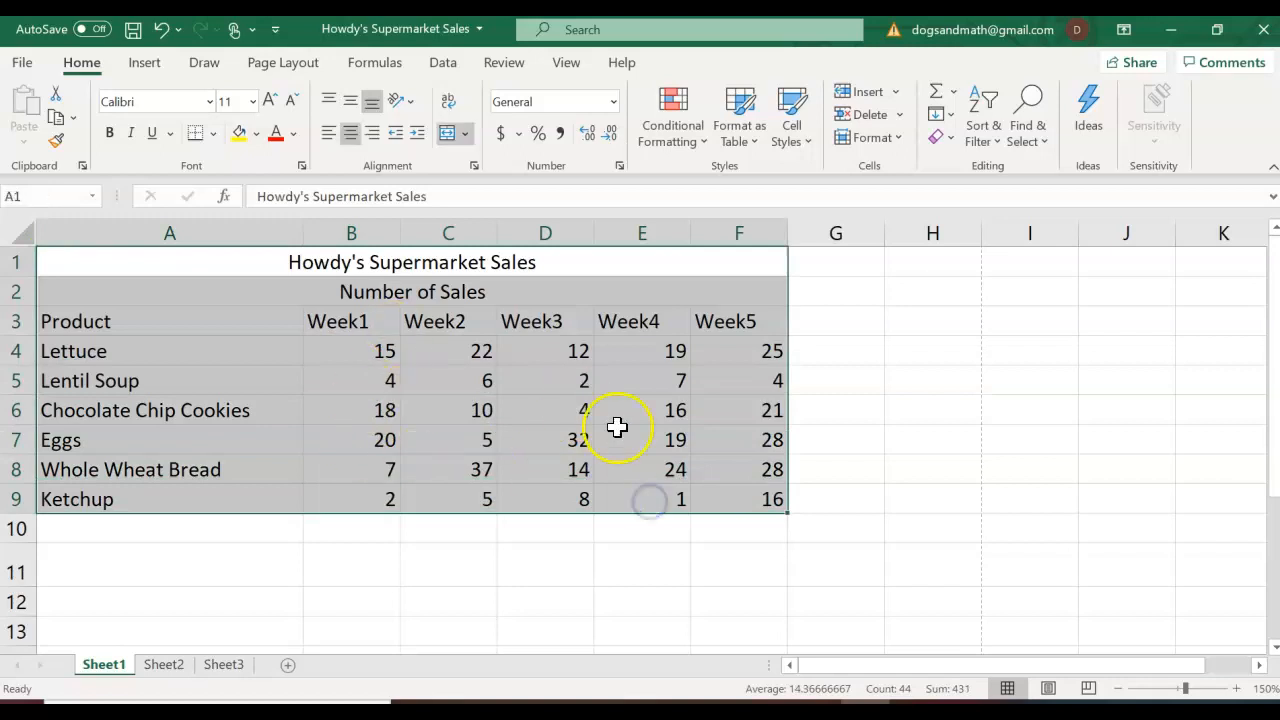
{"action": "left_click", "coordinate": [213, 140]}
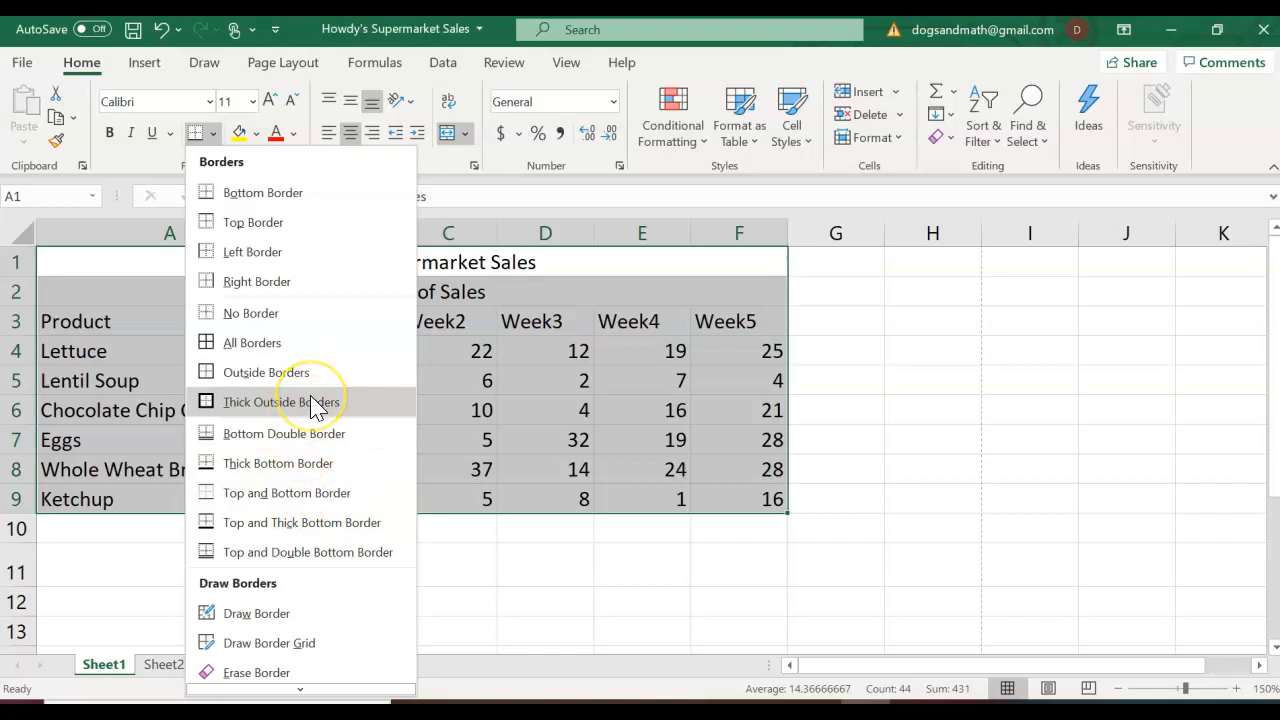
{"action": "left_click", "coordinate": [280, 346]}
{"action": "left_click", "coordinate": [272, 545]}
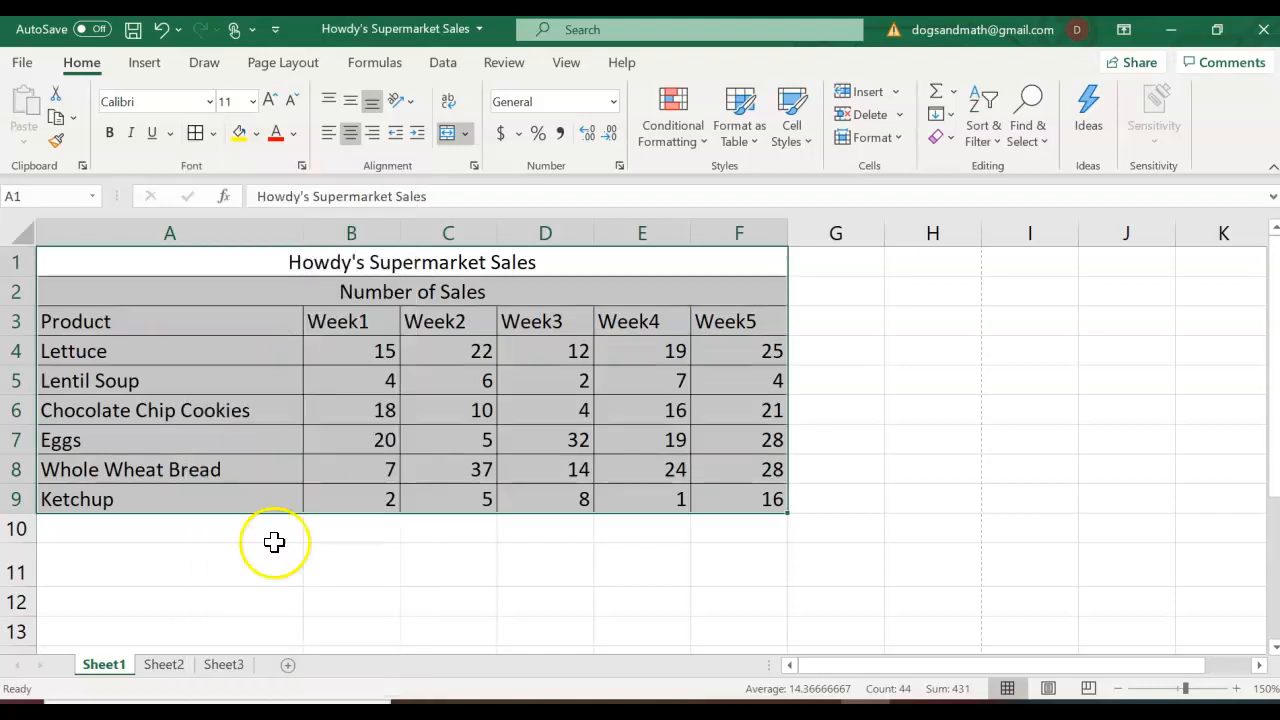
Step: Apply Outside Borders to the empty range H3:H6 beside the table
{"action": "left_click_drag", "start_coordinate": [900, 312], "coordinate": [926, 412]}
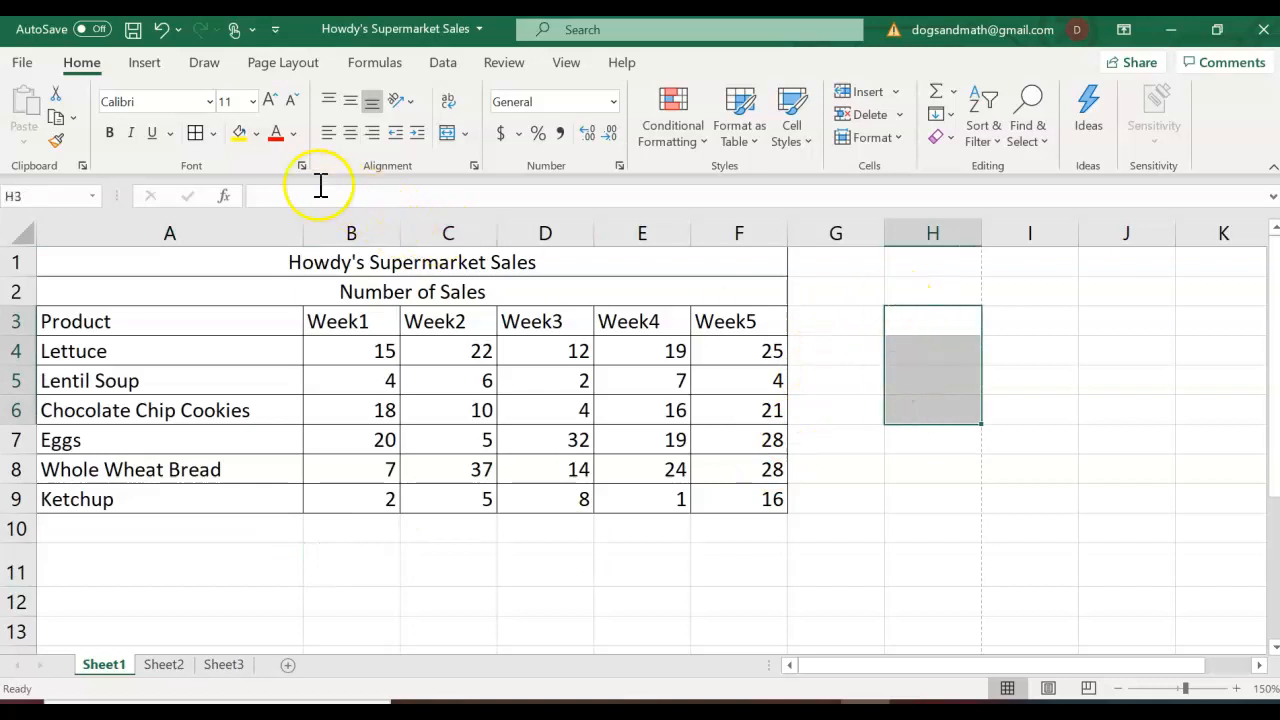
{"action": "left_click", "coordinate": [214, 133]}
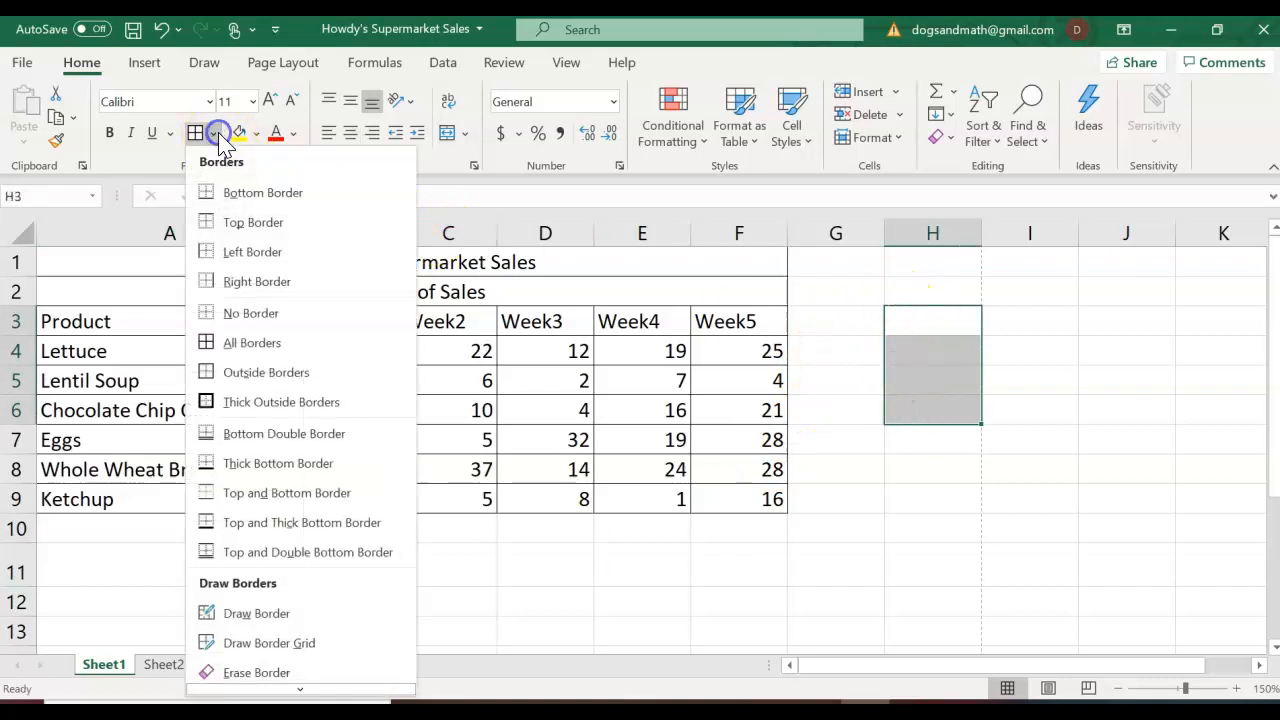
{"action": "left_click", "coordinate": [243, 372]}
{"action": "left_click", "coordinate": [908, 441]}
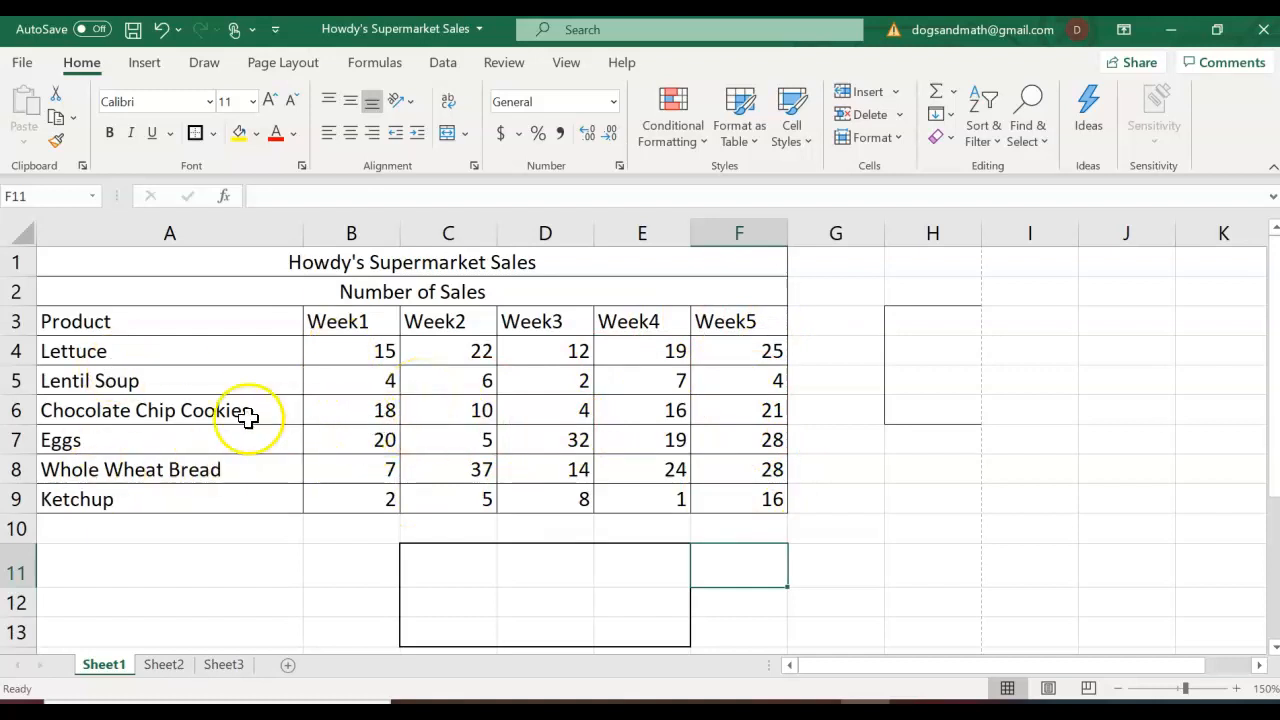
Step: Try left and right alignment on the week headings and sales numbers in B3:F9, and finish with centered alignment
{"action": "left_click_drag", "start_coordinate": [320, 323], "coordinate": [743, 500]}
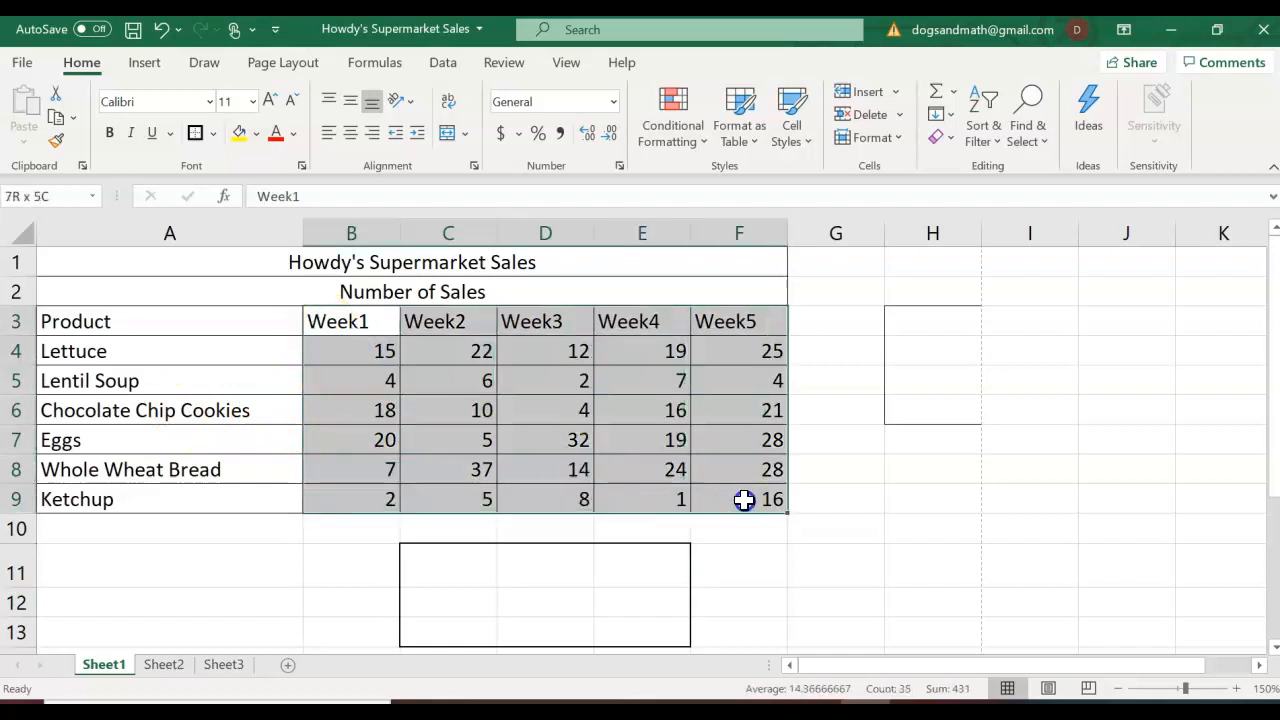
{"action": "left_click", "coordinate": [329, 134]}
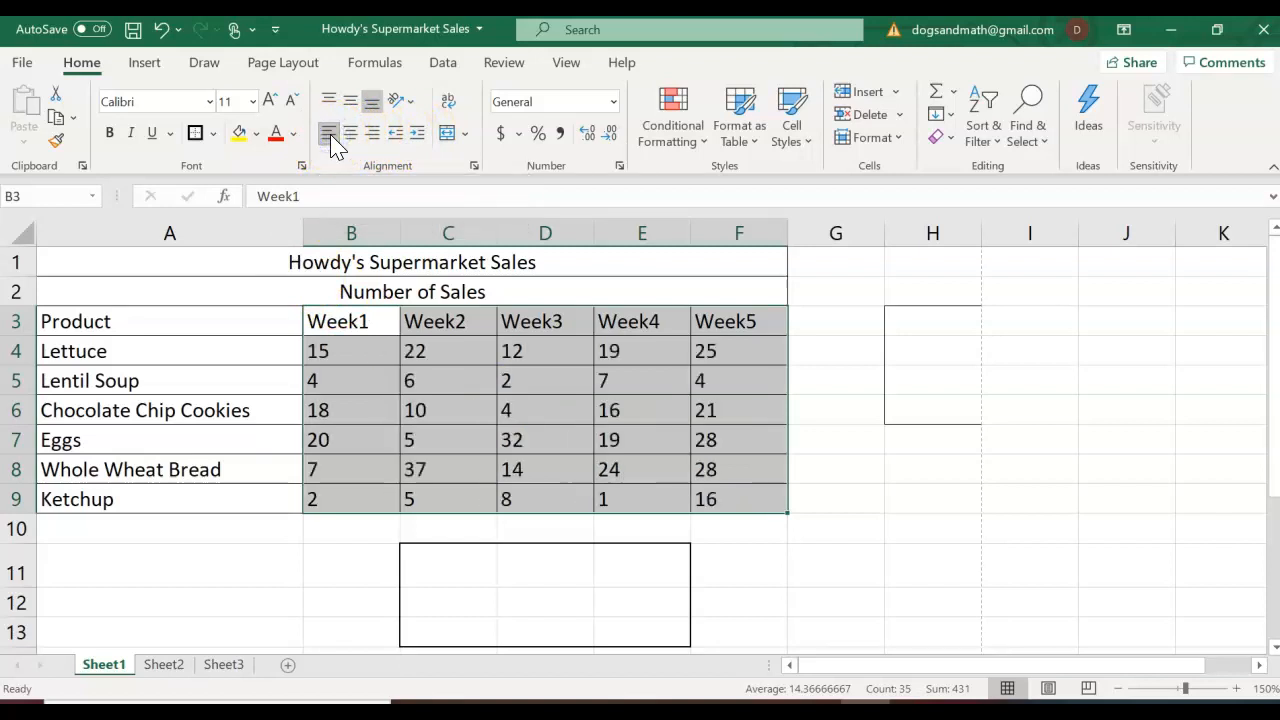
{"action": "left_click", "coordinate": [371, 133]}
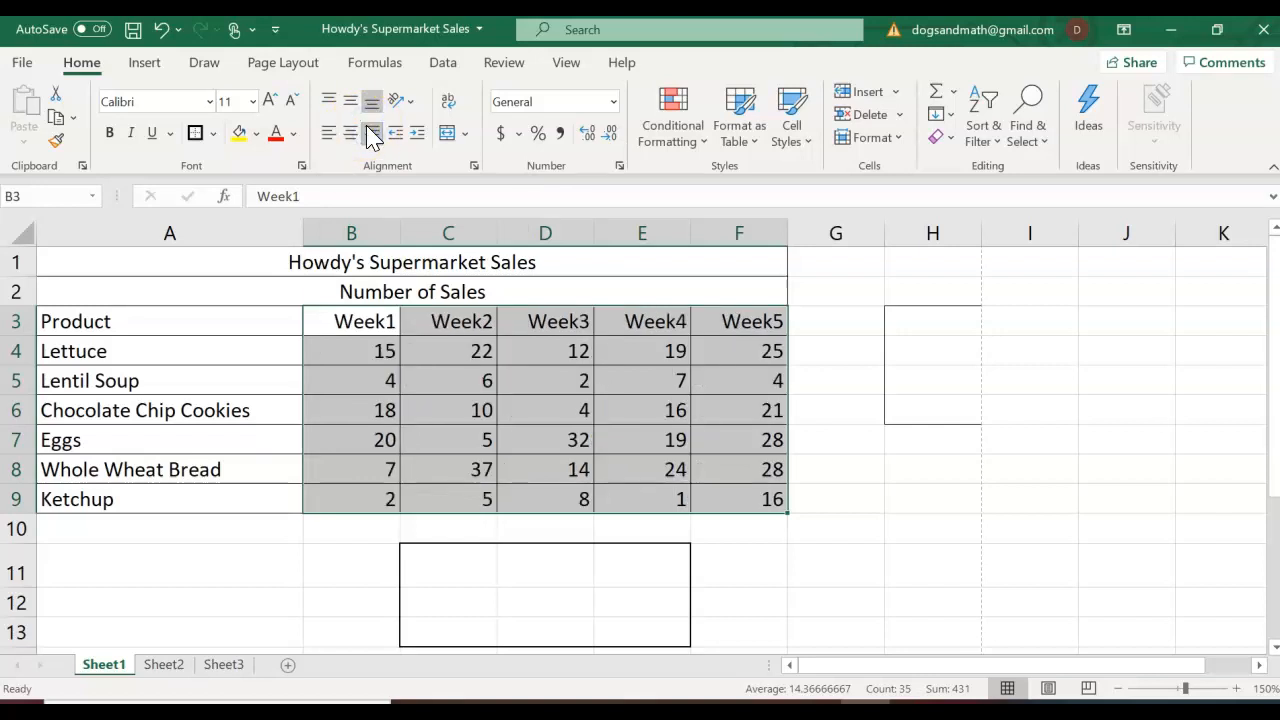
{"action": "left_click", "coordinate": [350, 133]}
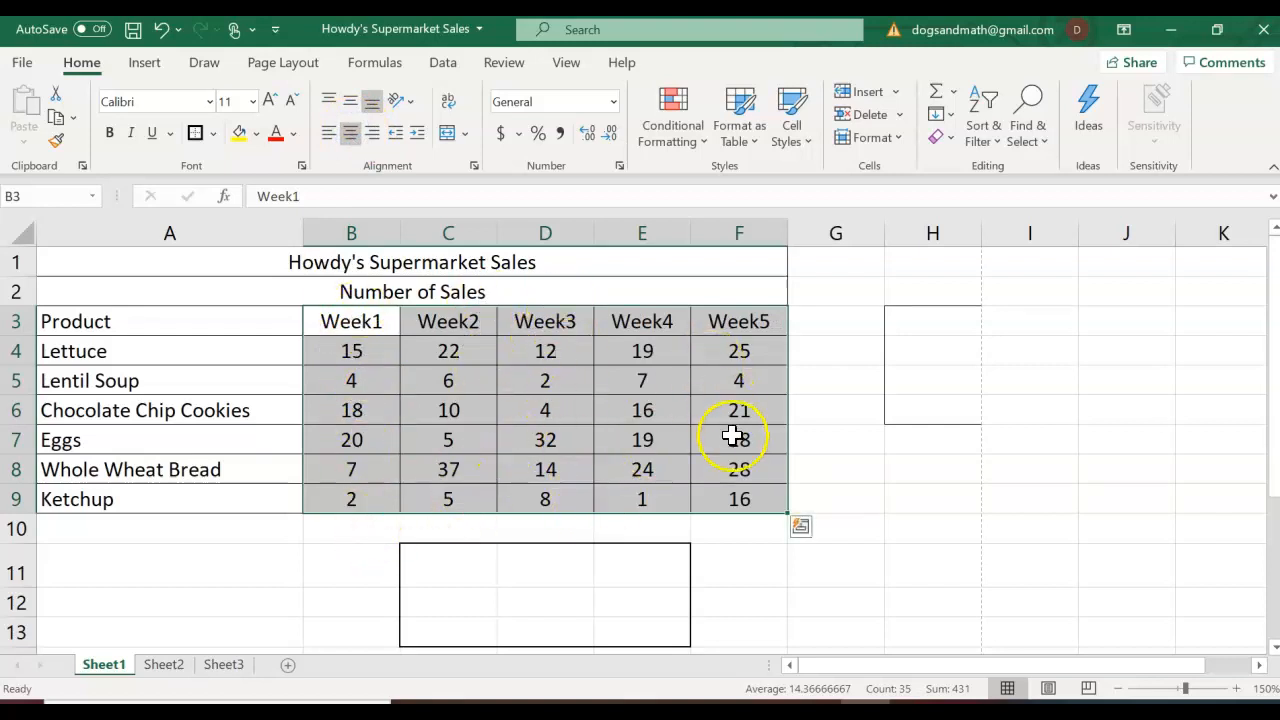
{"action": "left_click", "coordinate": [300, 579]}
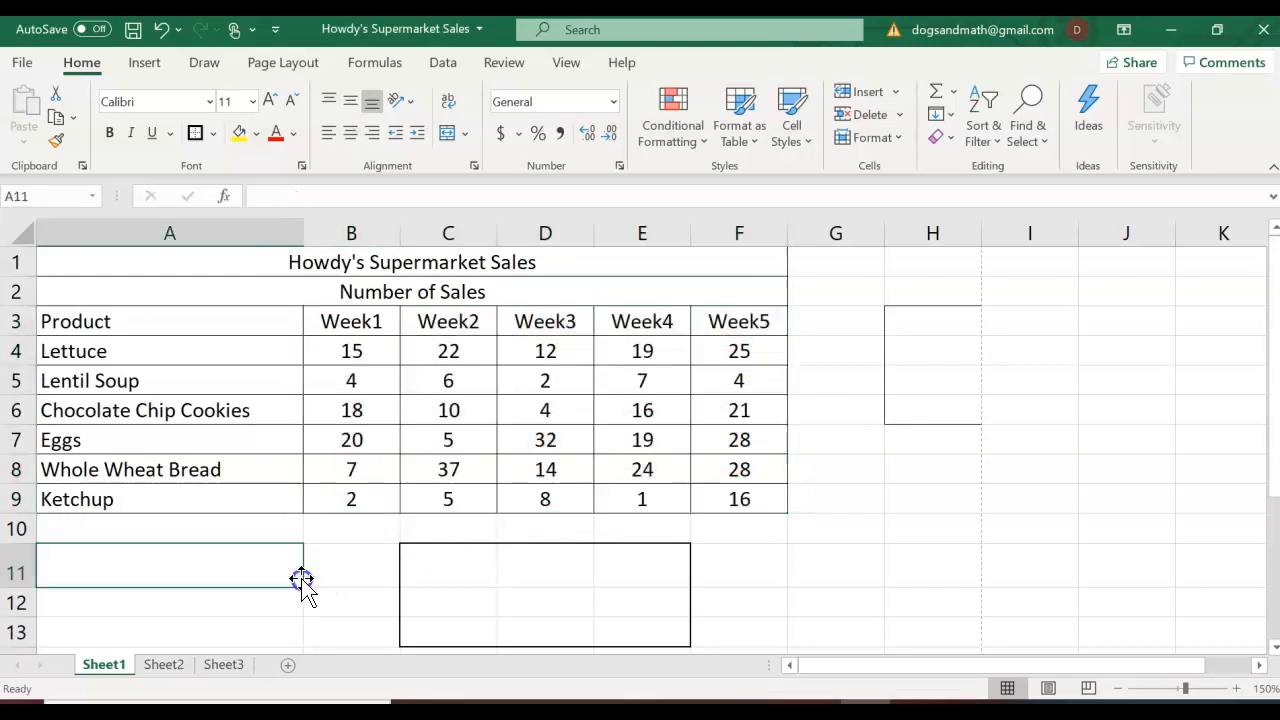
Step: Make rows 8 and 9 taller and try top and middle vertical alignment on them, finishing with bottom alignment
{"action": "left_click", "coordinate": [17, 472]}
{"action": "left_click_drag", "start_coordinate": [17, 472], "coordinate": [23, 560]}
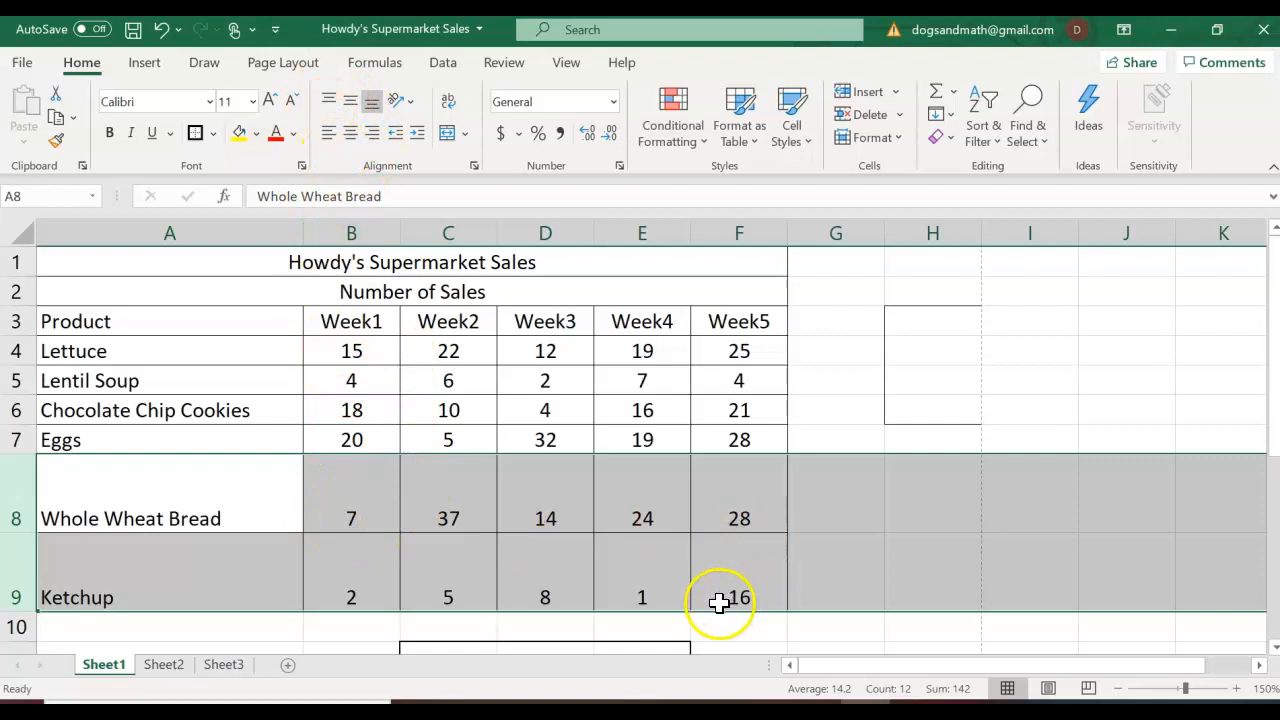
{"action": "left_click", "coordinate": [337, 104]}
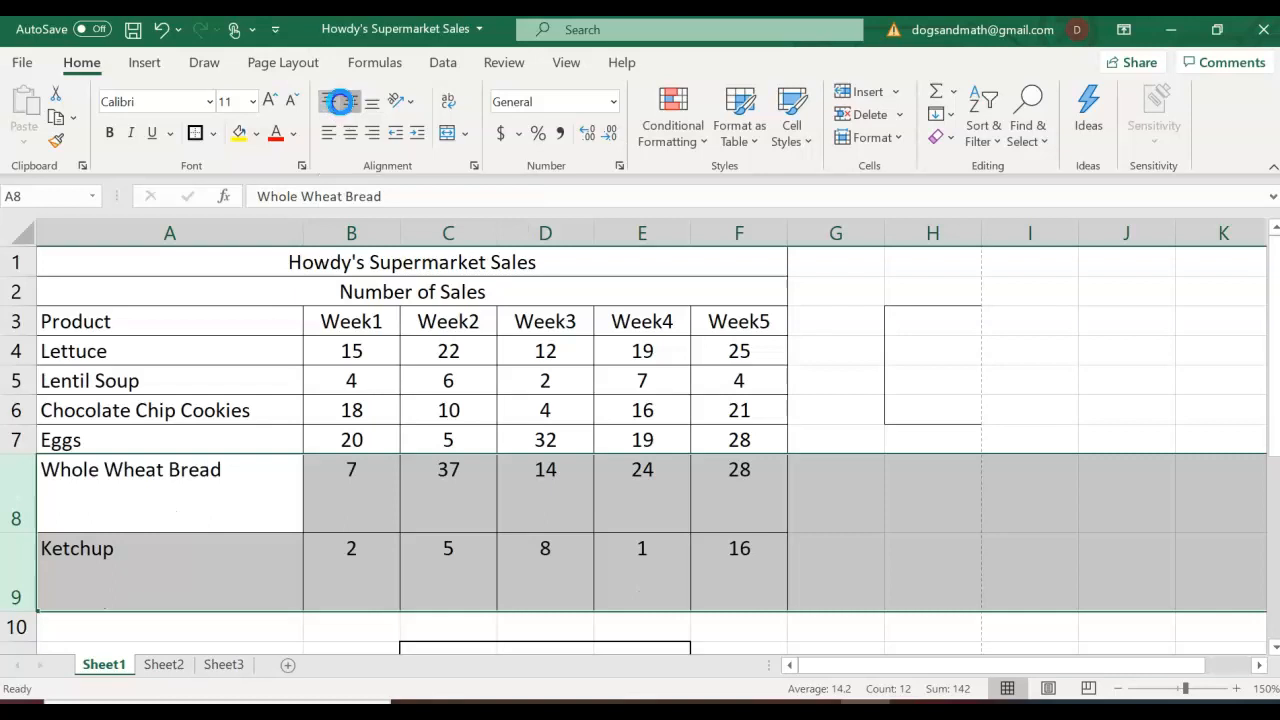
{"action": "left_click", "coordinate": [346, 103]}
{"action": "left_click", "coordinate": [372, 104]}
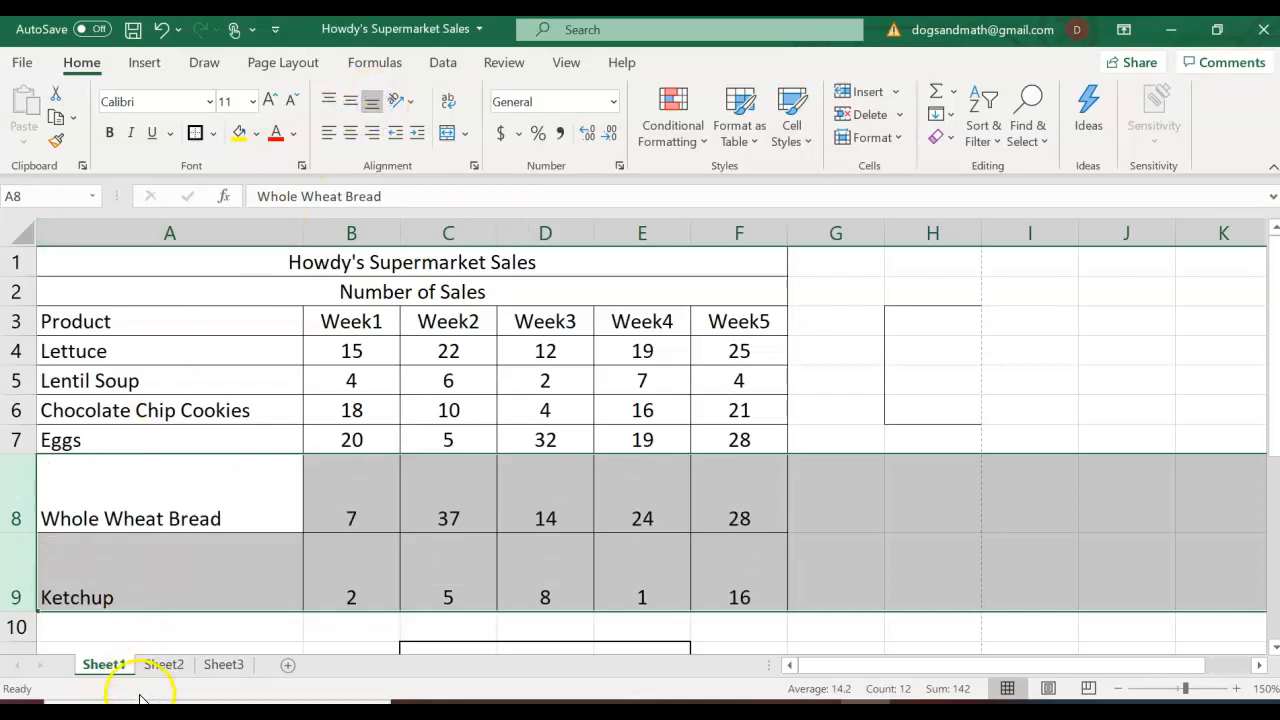
Step: Enter "Math 106 is fun because we learn how to do tables!" in cell C18 below the table, and select D18
{"action": "left_click", "coordinate": [413, 518]}
{"action": "left_click", "coordinate": [458, 505]}
{"action": "scroll", "coordinate": [460, 507], "scroll_direction": "down", "scroll_amount": 7}
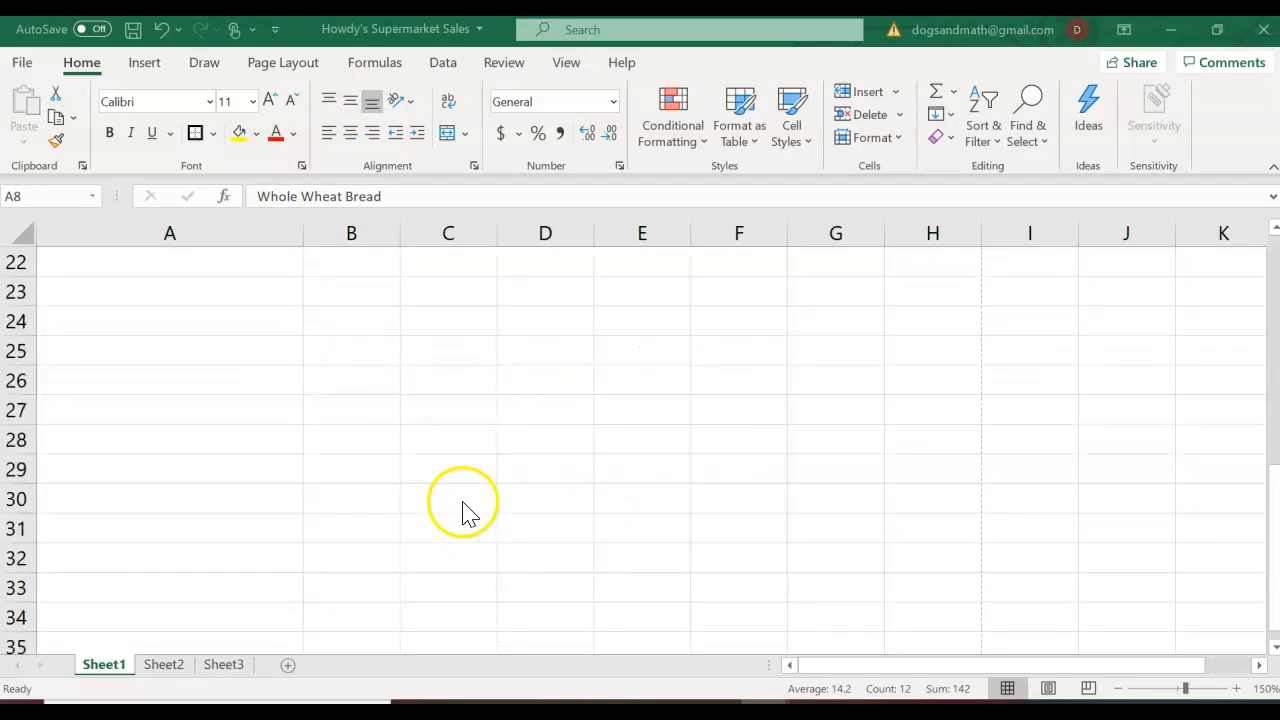
{"action": "scroll", "coordinate": [390, 490], "scroll_direction": "up", "scroll_amount": 2}
{"action": "scroll", "coordinate": [390, 490], "scroll_direction": "up", "scroll_amount": 1}
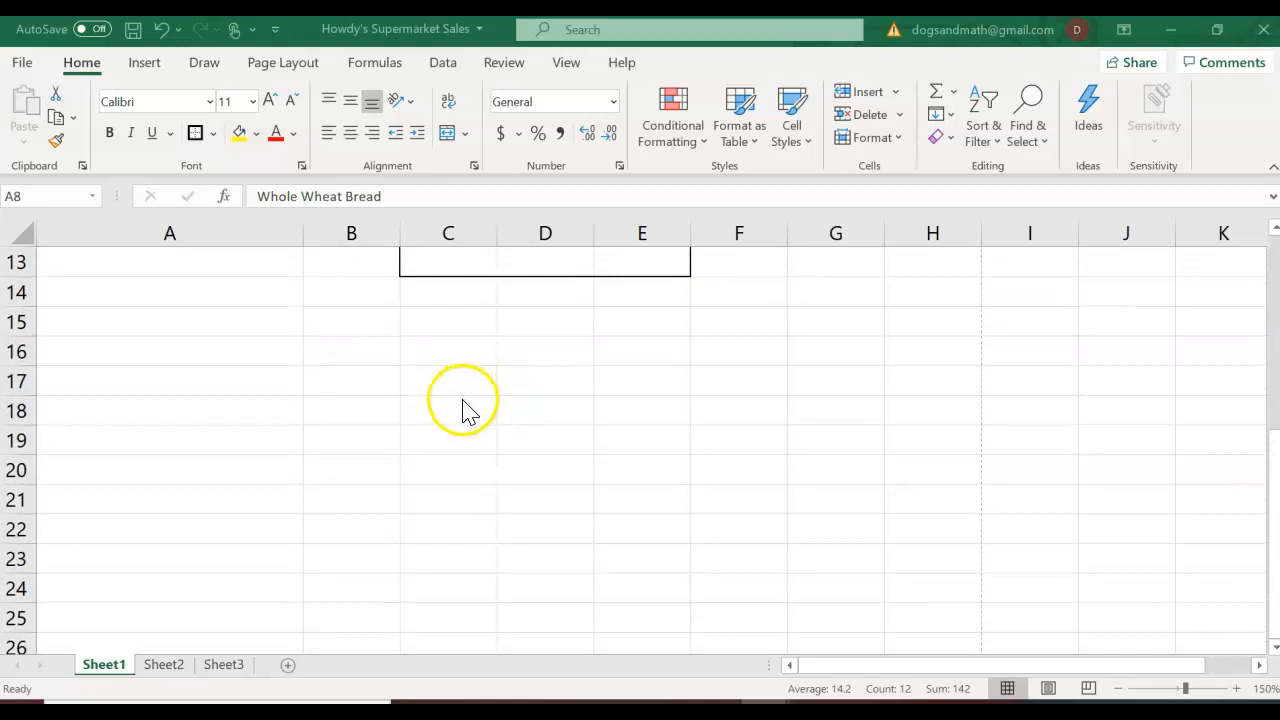
{"action": "left_click", "coordinate": [460, 408]}
{"action": "type", "text": "Ma"}
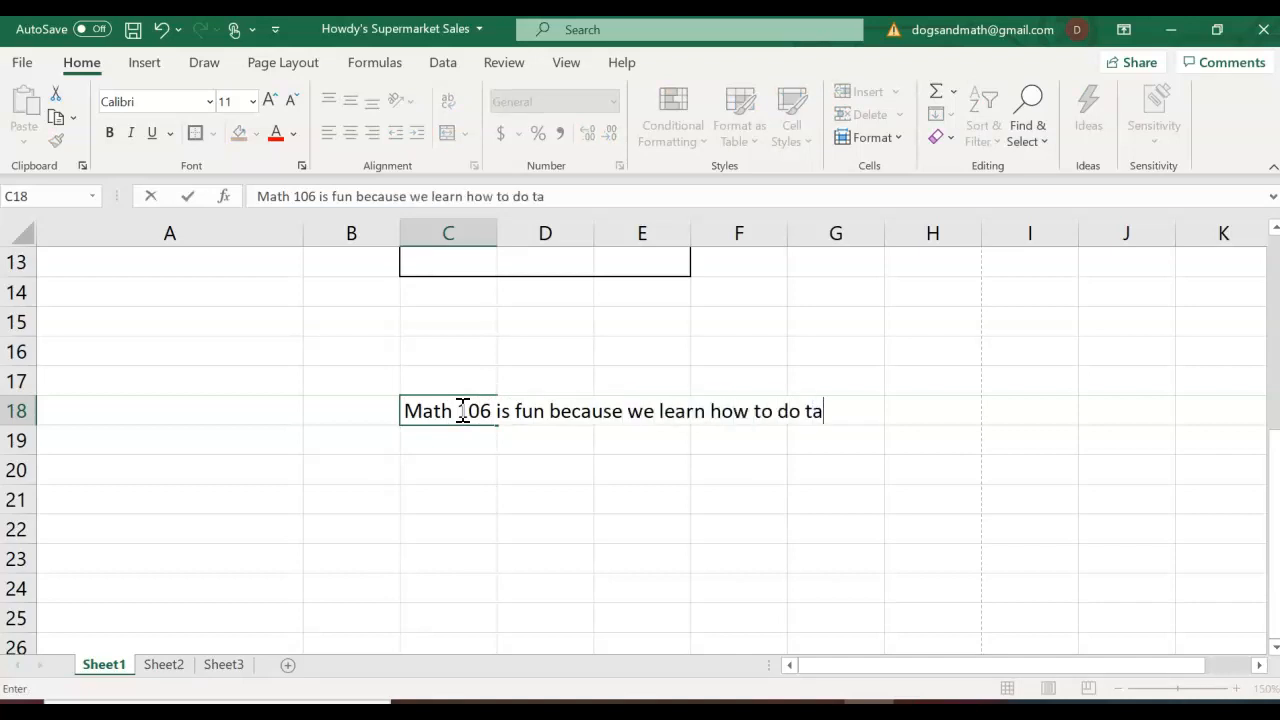
{"action": "type", "text": "!"}
{"action": "key", "text": "Return"}
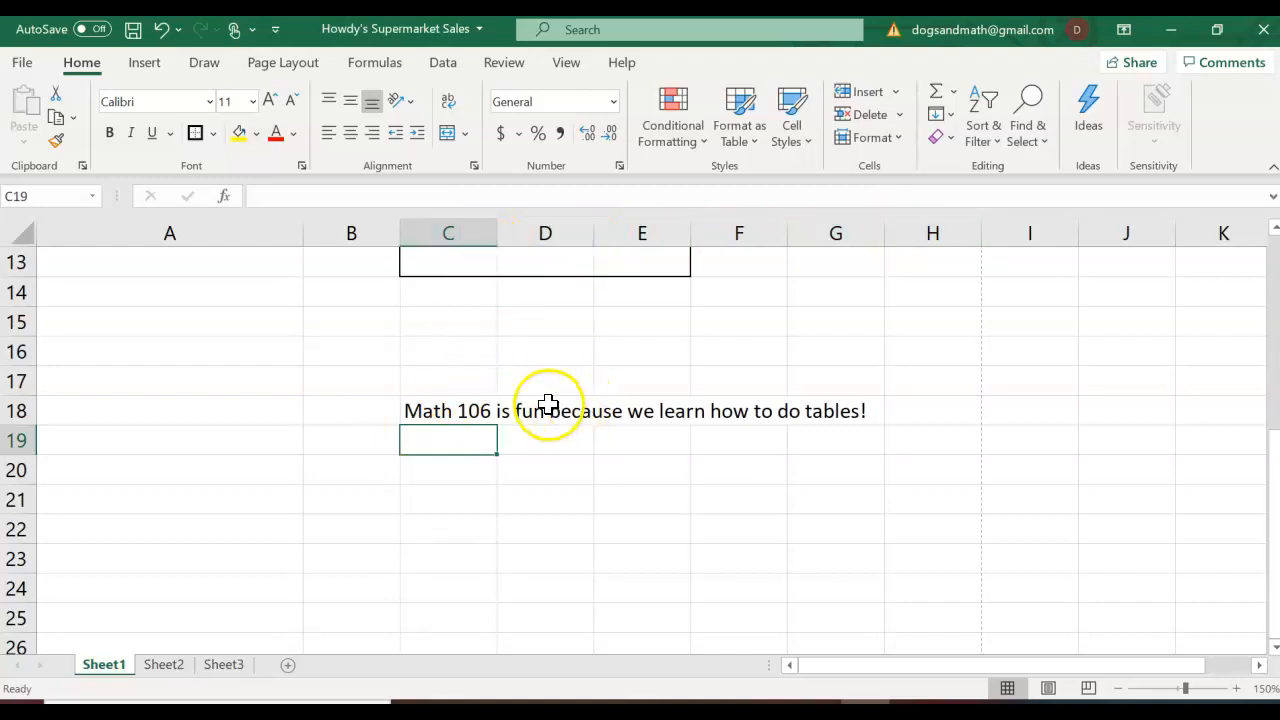
{"action": "left_click", "coordinate": [559, 413]}
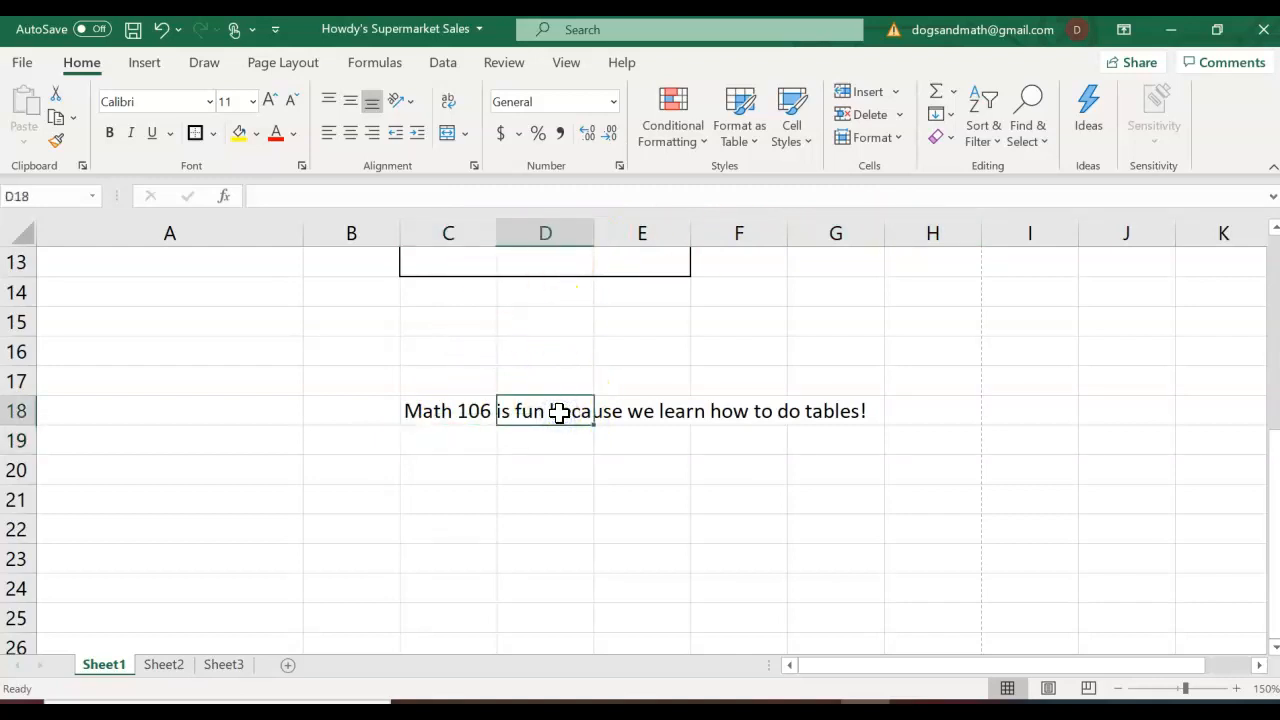
Step: Enter "hello" in cell D18 beside the long sentence
{"action": "type", "text": "hello"}
{"action": "key", "text": "Return"}
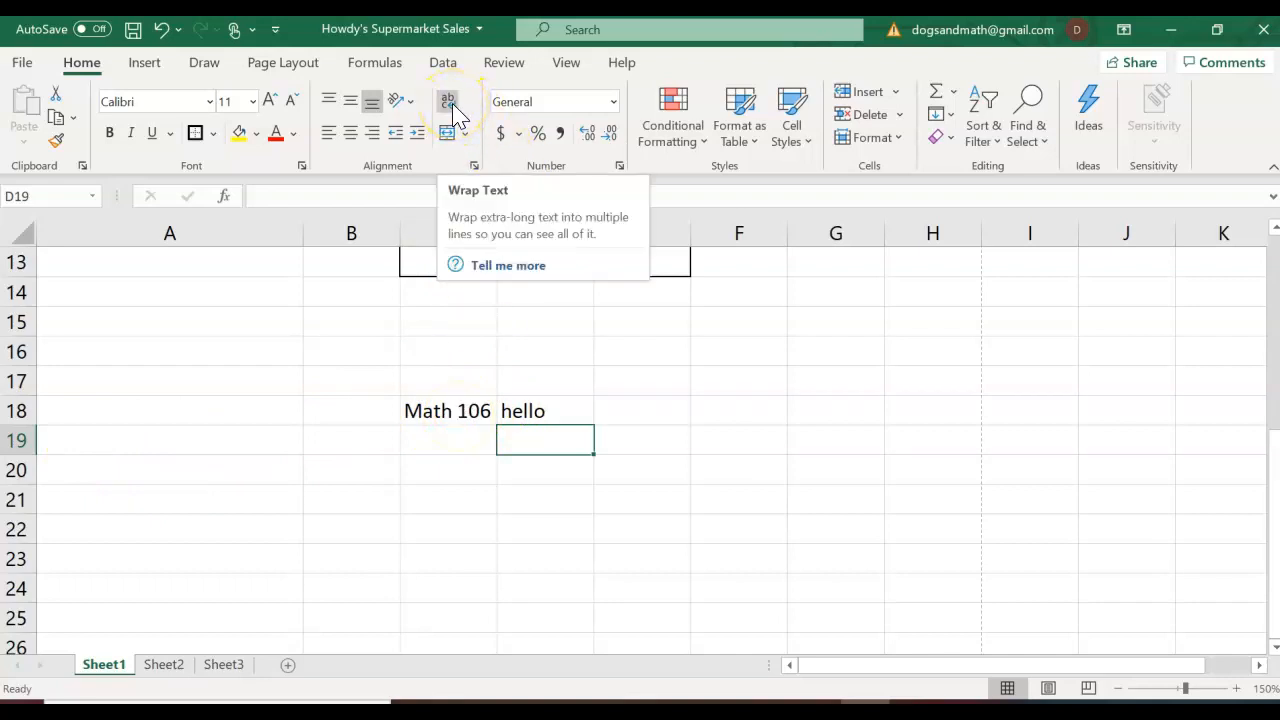
Step: Wrap the long sentence in C18 and shorten row 18 to about four lines of text
{"action": "left_click", "coordinate": [443, 413]}
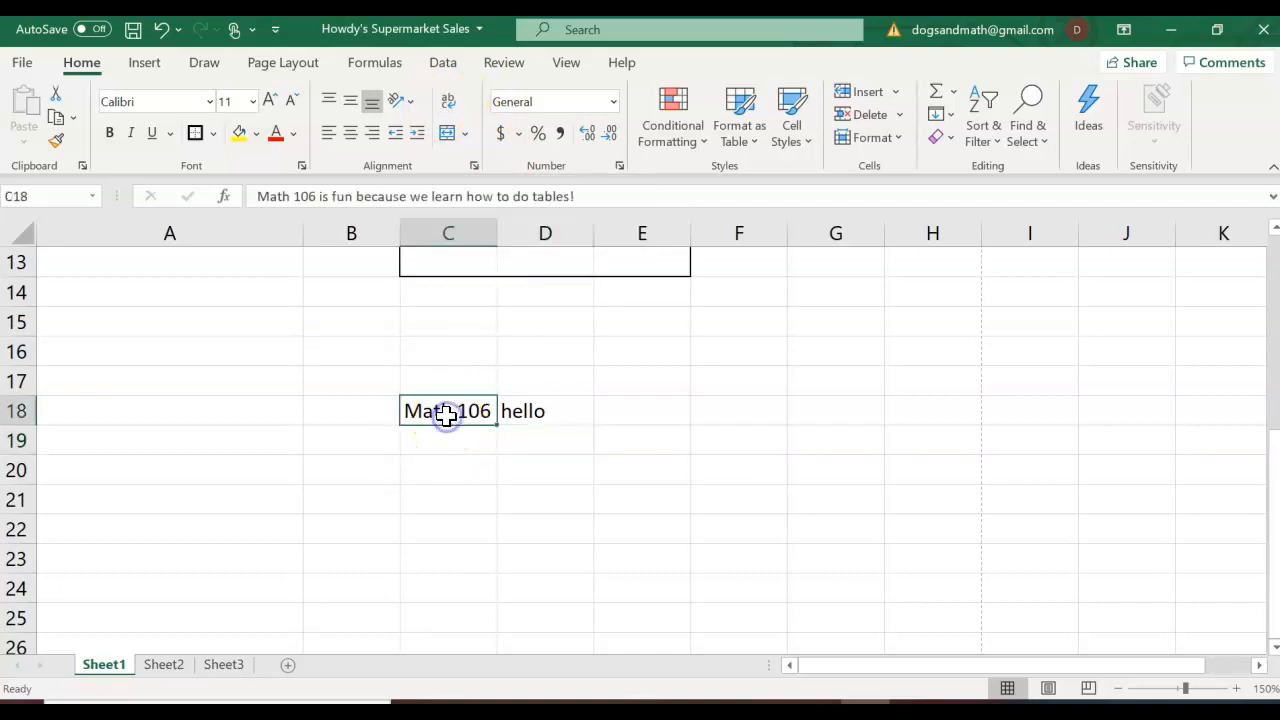
{"action": "left_click", "coordinate": [447, 104]}
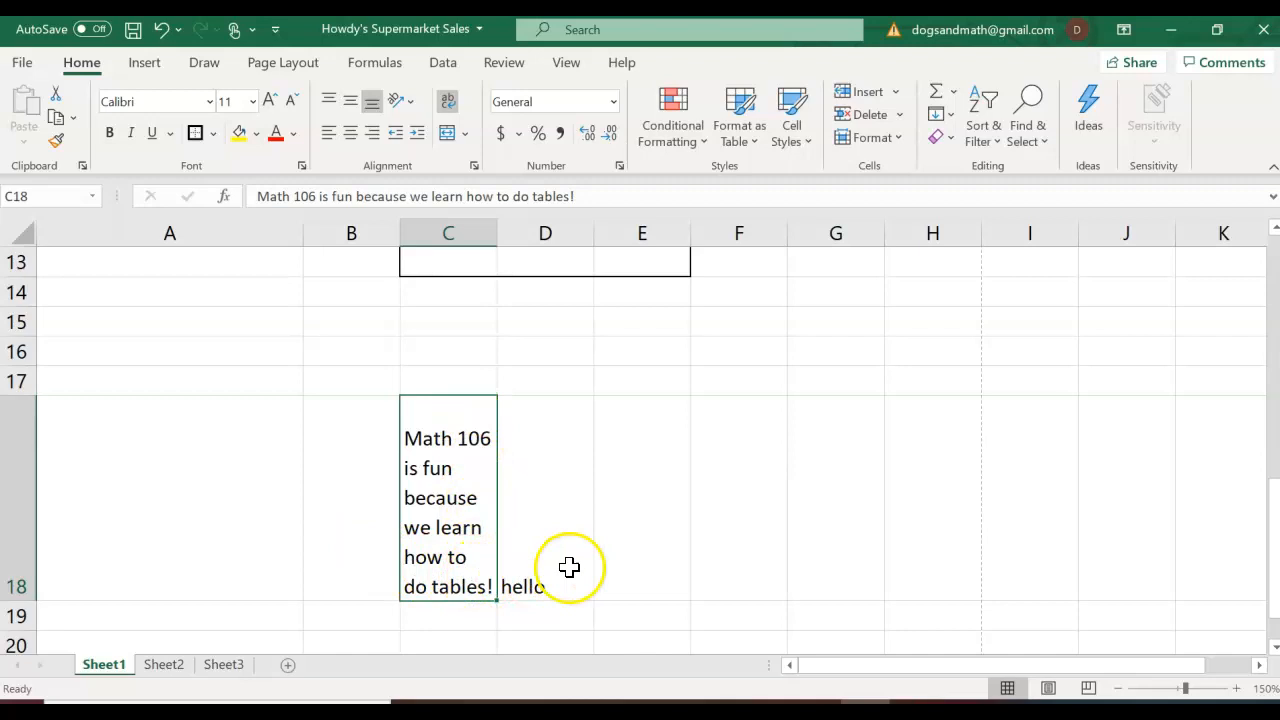
{"action": "left_click_drag", "start_coordinate": [14, 602], "coordinate": [17, 514]}
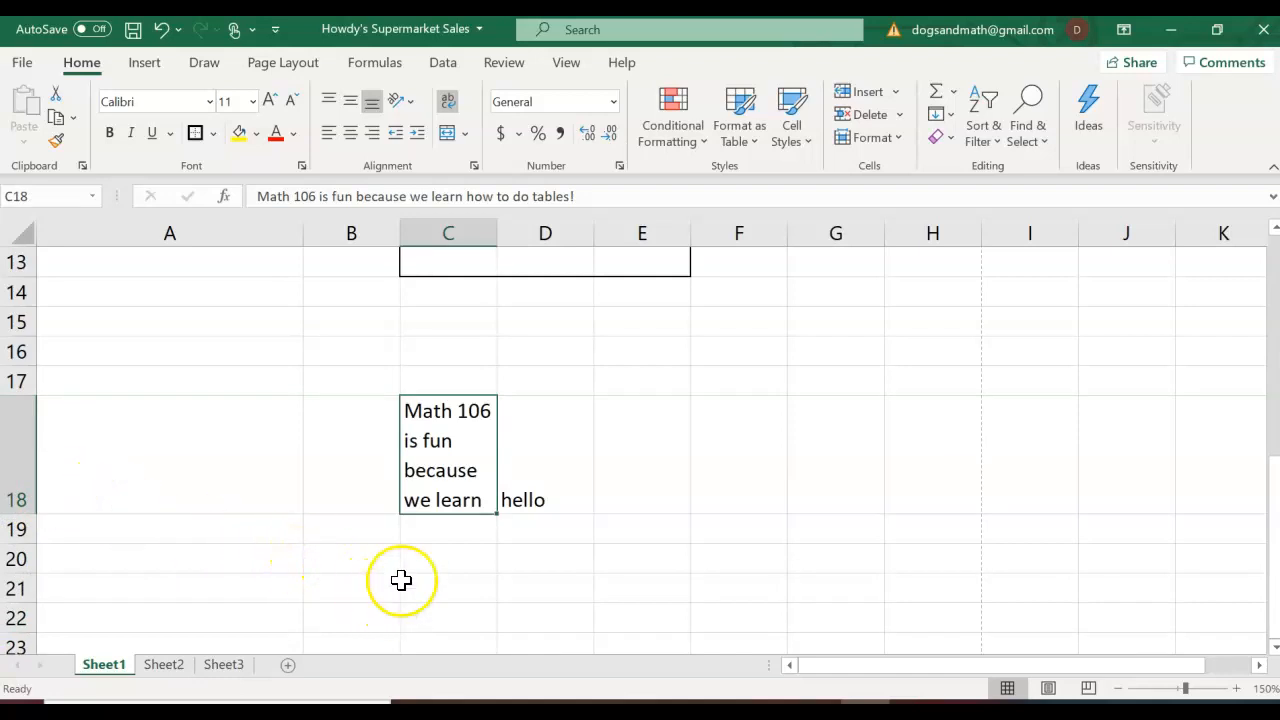
Step: Open the cell formatting settings for C18 and try the Currency, General, Number and Percentage categories, finishing with Time
{"action": "right_click", "coordinate": [460, 440]}
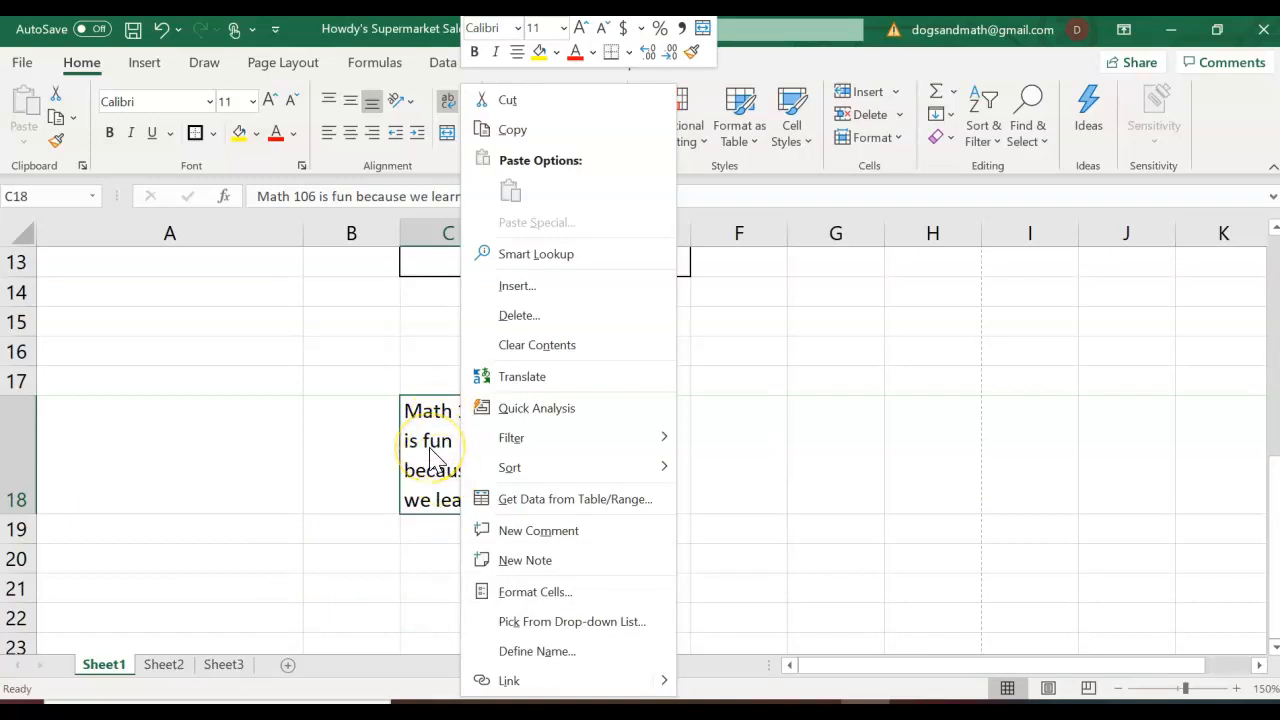
{"action": "left_click", "coordinate": [527, 598]}
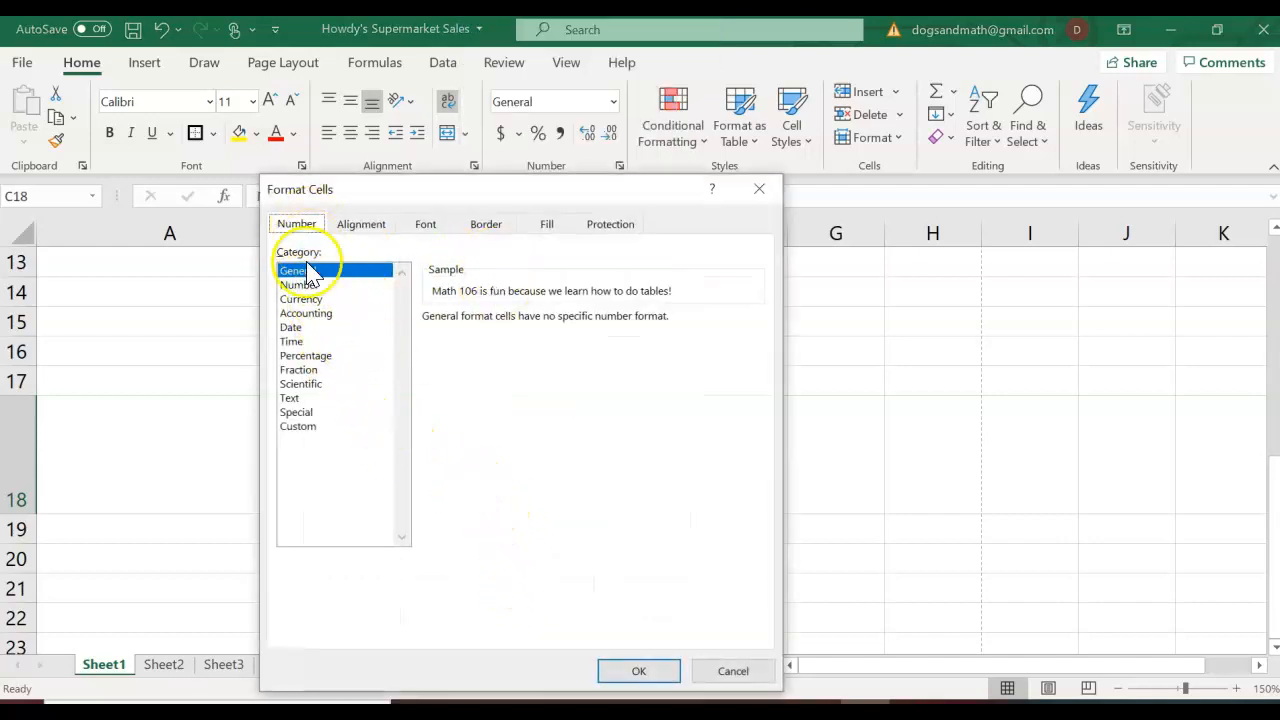
{"action": "left_click", "coordinate": [308, 299]}
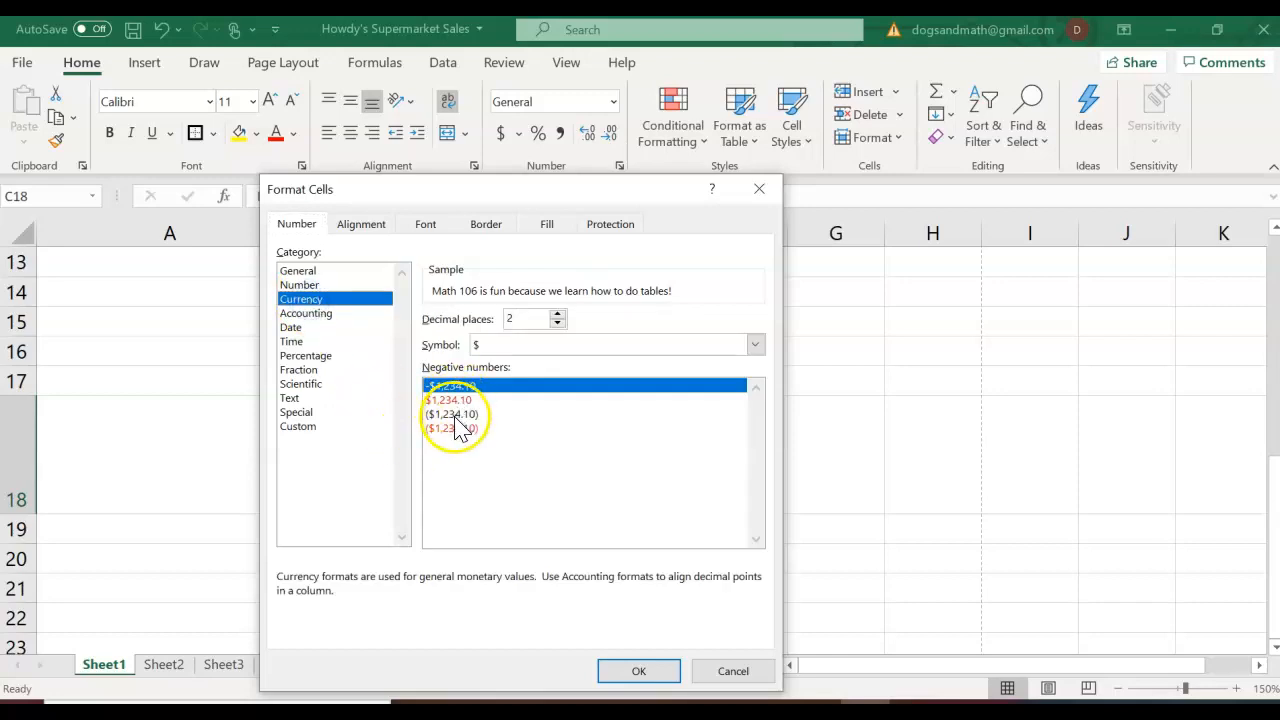
{"action": "left_click", "coordinate": [300, 271]}
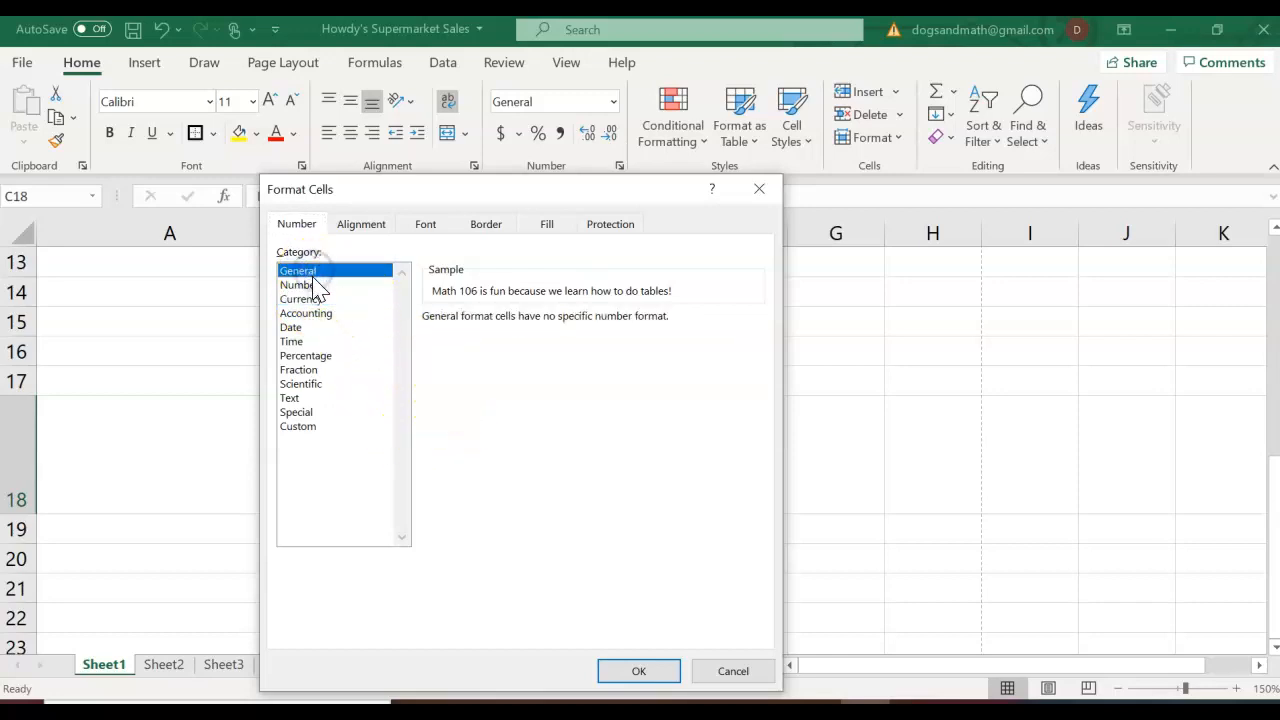
{"action": "left_click", "coordinate": [316, 286]}
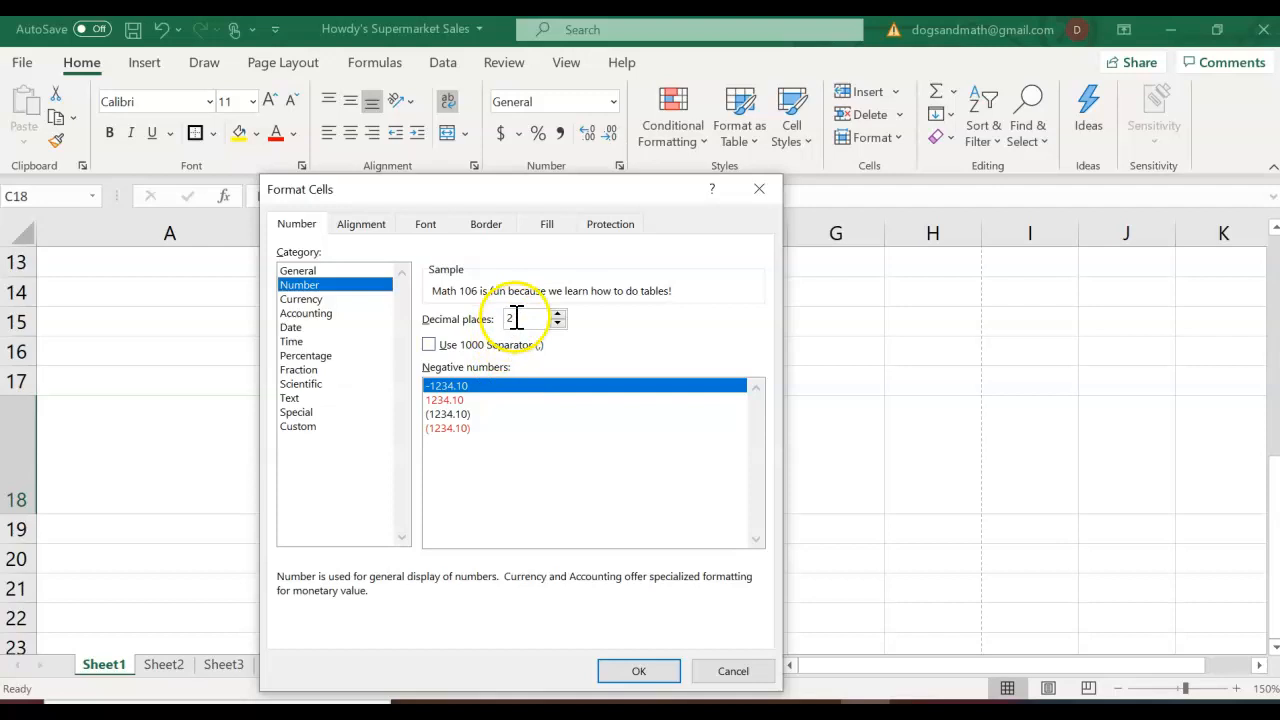
{"action": "left_click", "coordinate": [309, 356]}
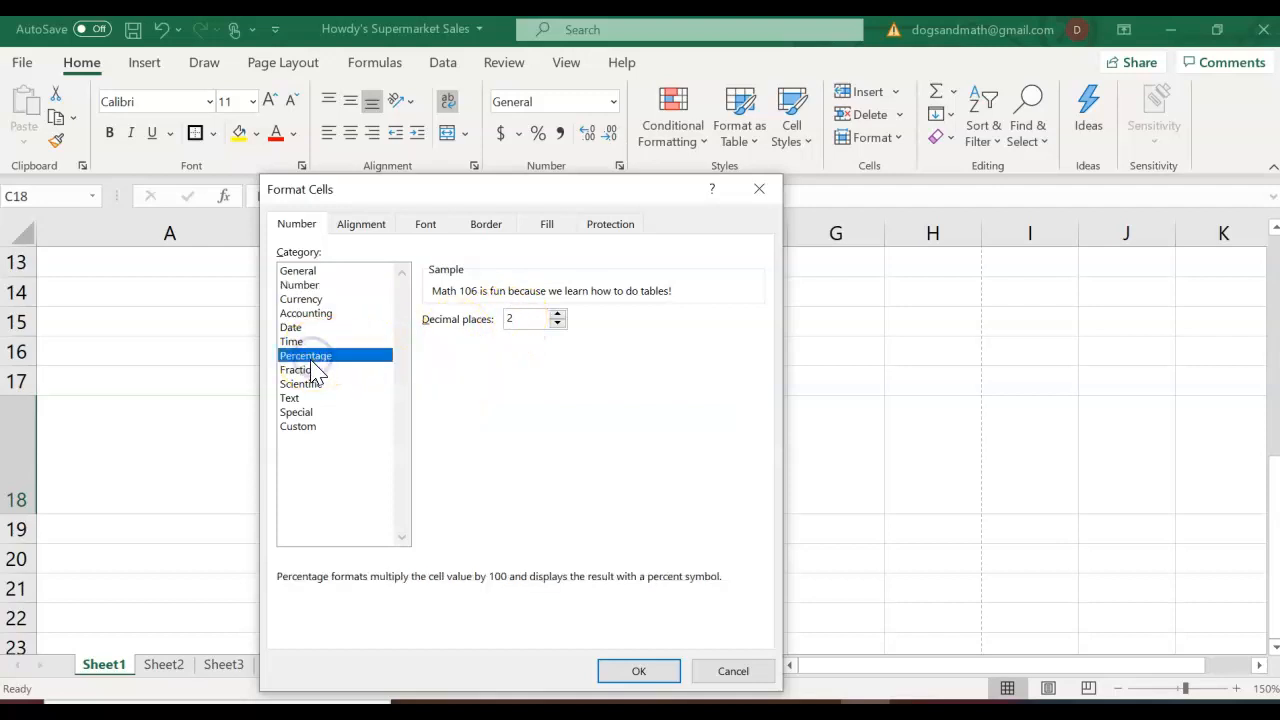
{"action": "left_click", "coordinate": [292, 341]}
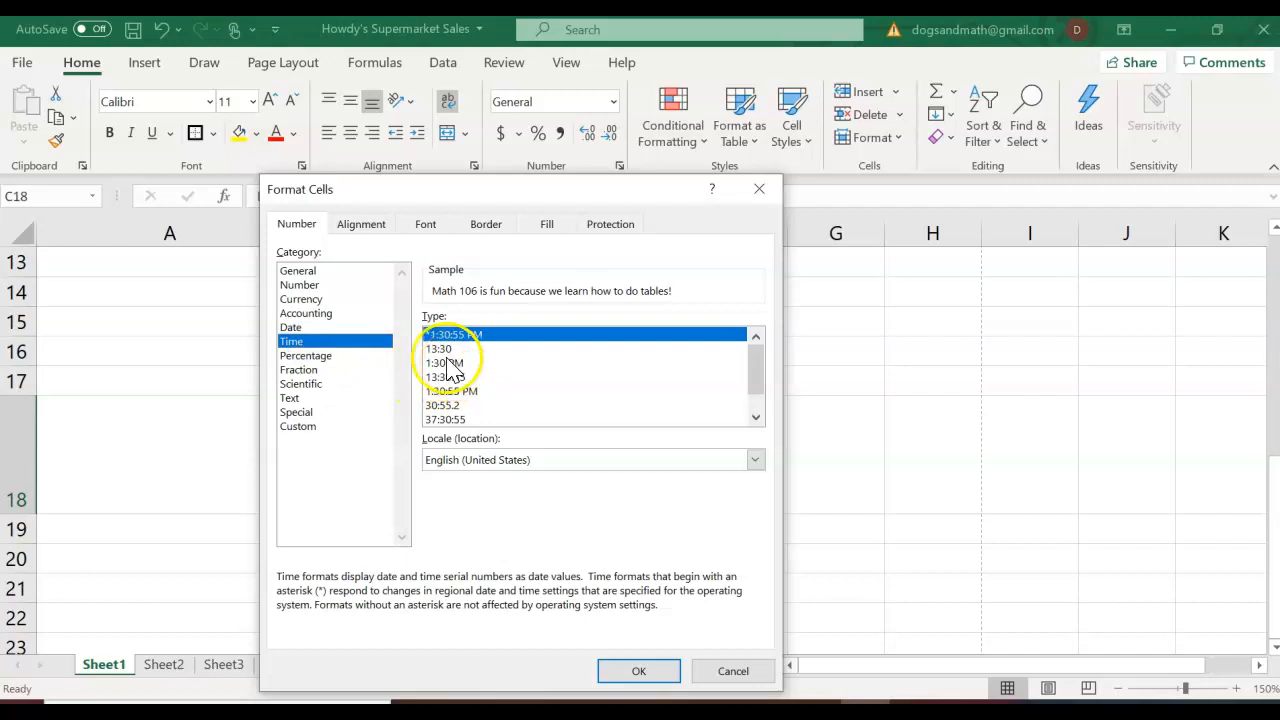
Step: Review the font and alignment options for C18, and apply a dark red background fill to the cell
{"action": "left_click", "coordinate": [428, 224]}
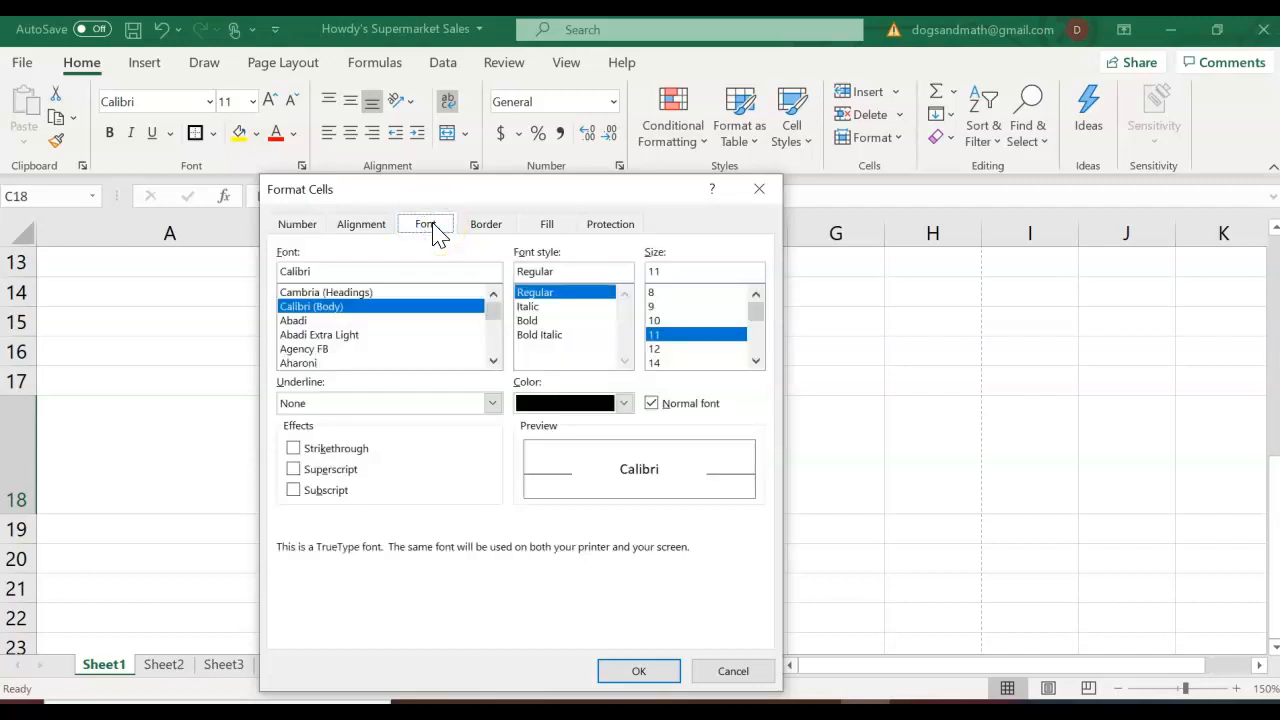
{"action": "left_click", "coordinate": [362, 226]}
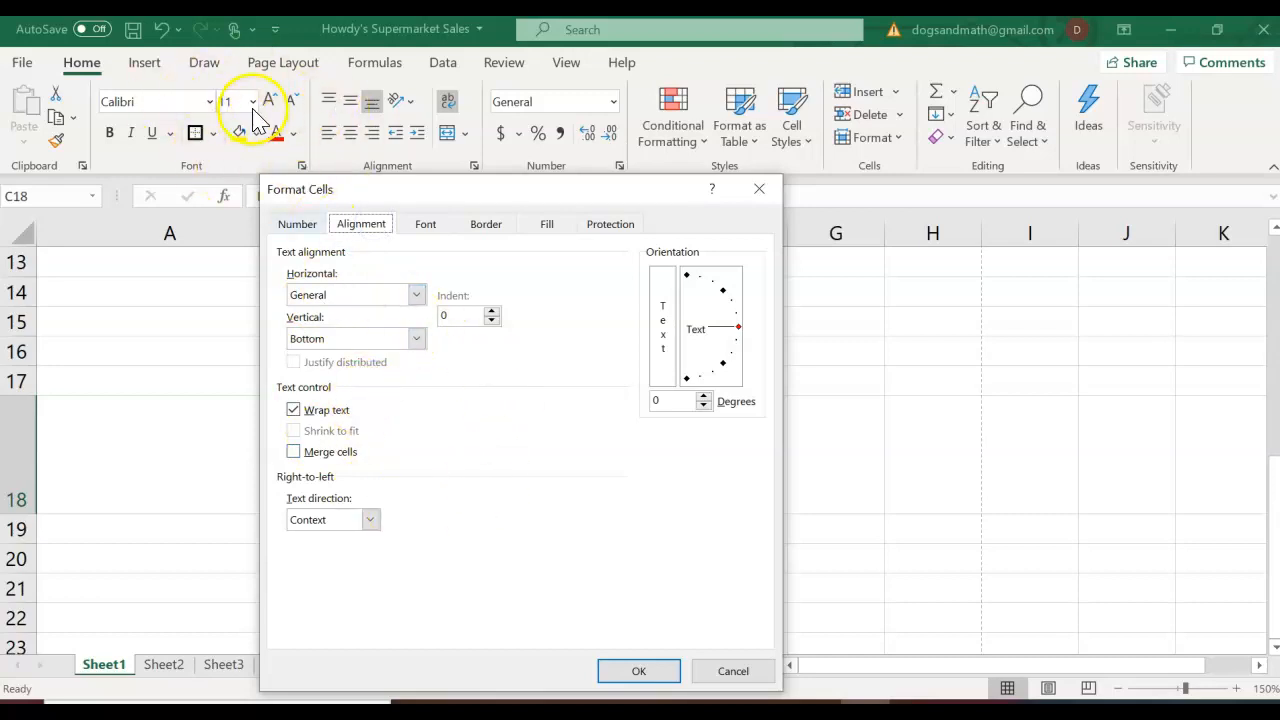
{"action": "left_click", "coordinate": [566, 224]}
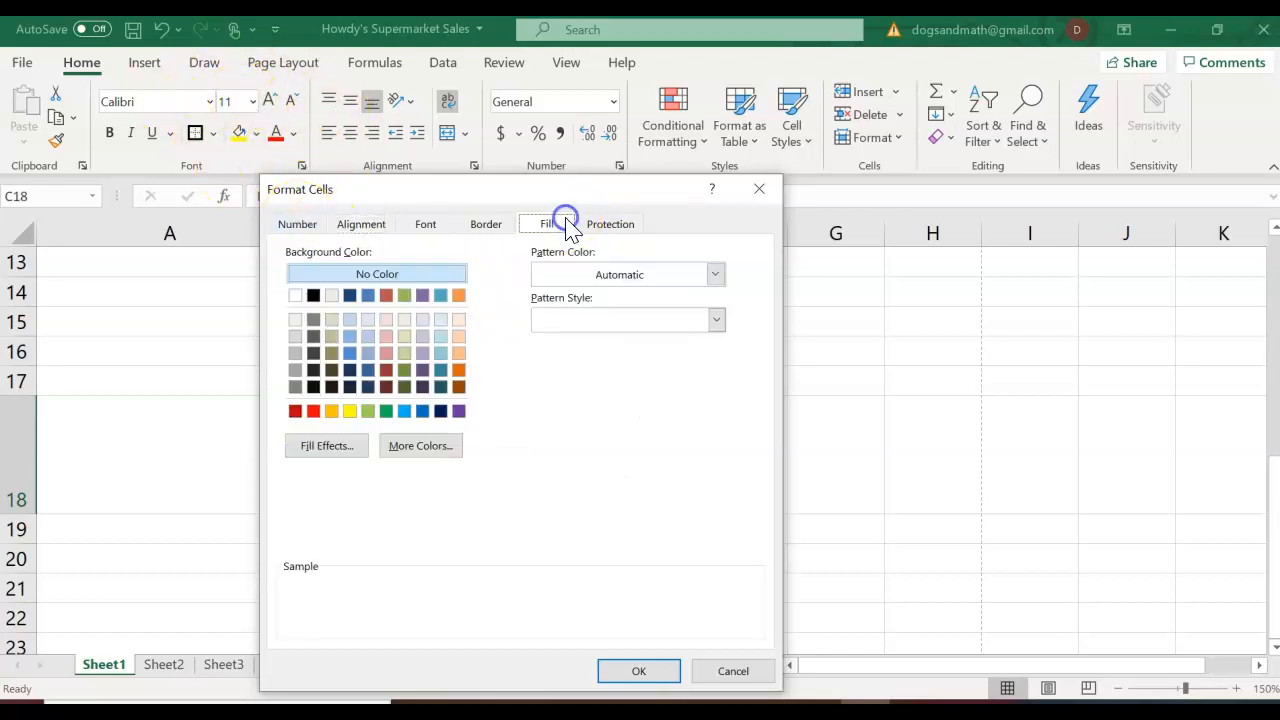
{"action": "left_click", "coordinate": [386, 370]}
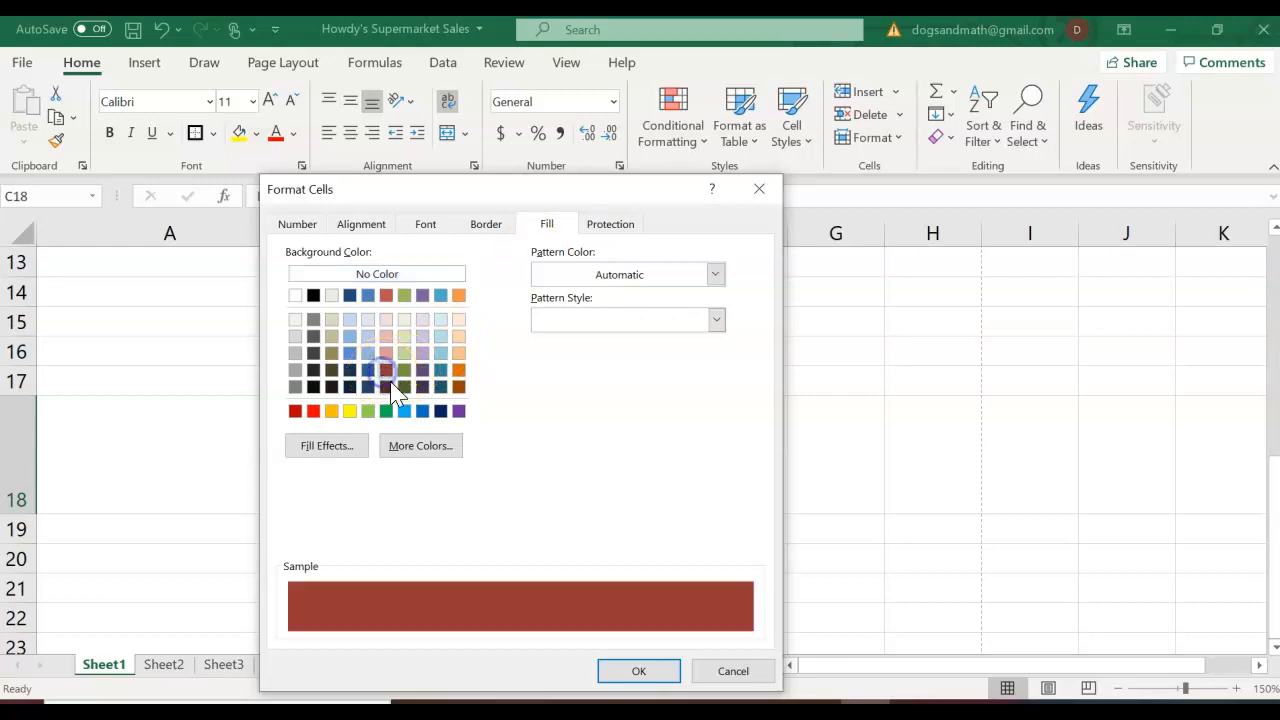
{"action": "left_click", "coordinate": [636, 672]}
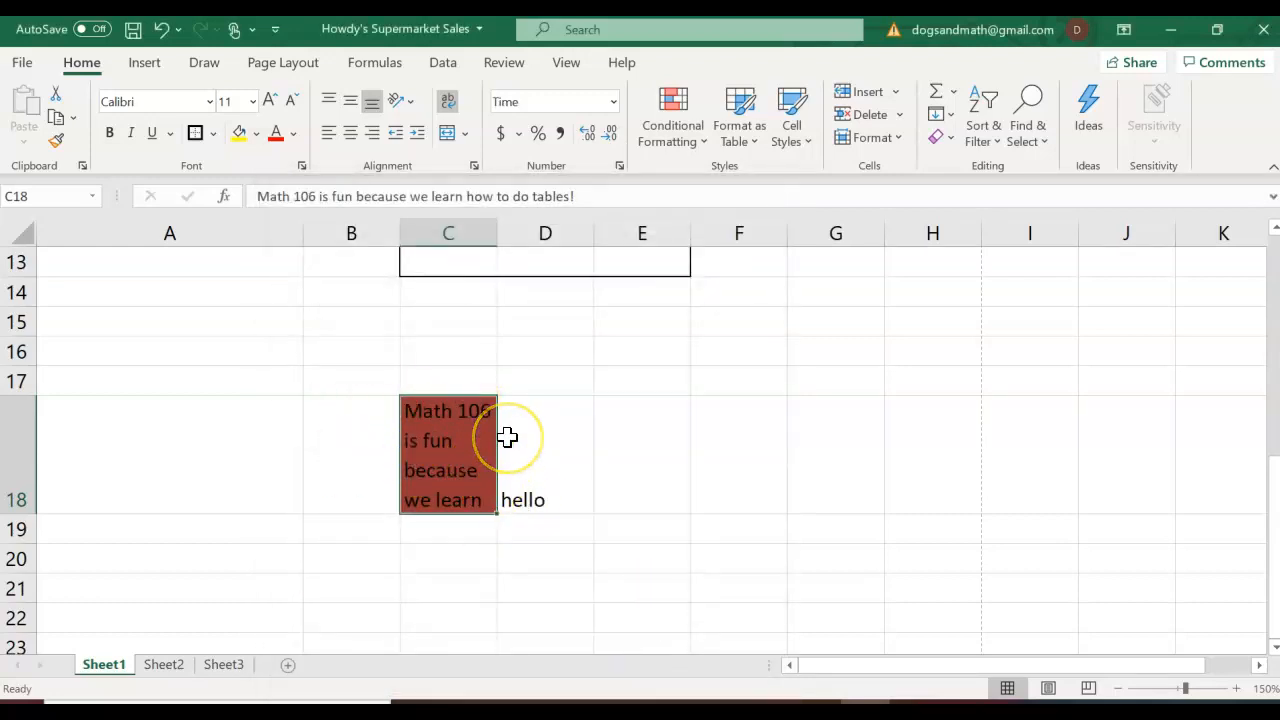
Step: Examine the protection options in C18's cell formatting settings and close them without applying changes
{"action": "right_click", "coordinate": [477, 479]}
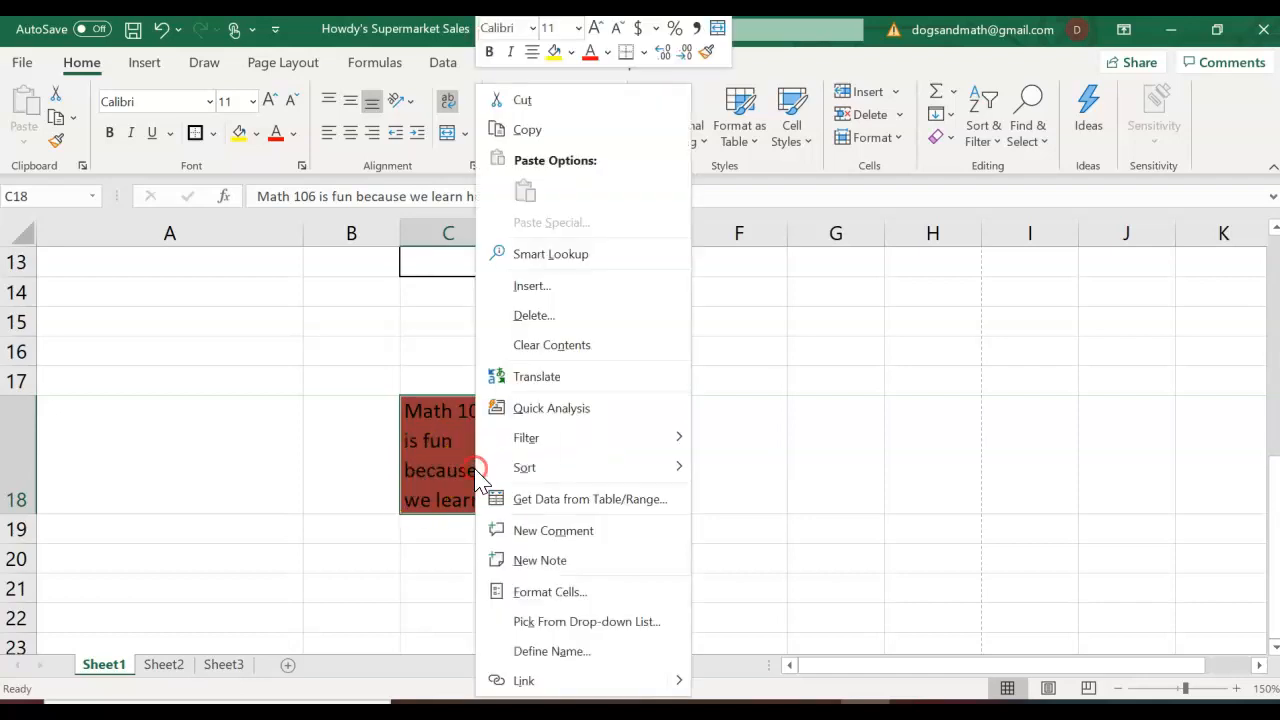
{"action": "left_click", "coordinate": [543, 592]}
{"action": "left_click", "coordinate": [628, 226]}
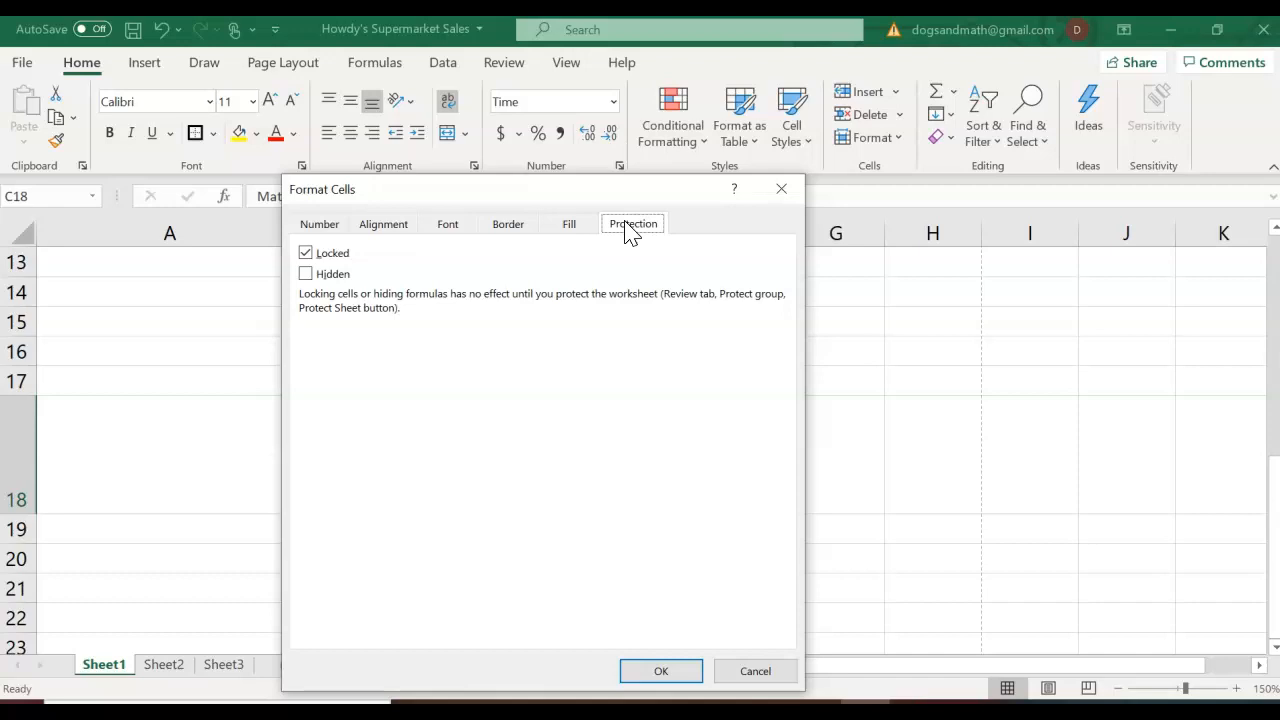
{"action": "left_click", "coordinate": [757, 671]}
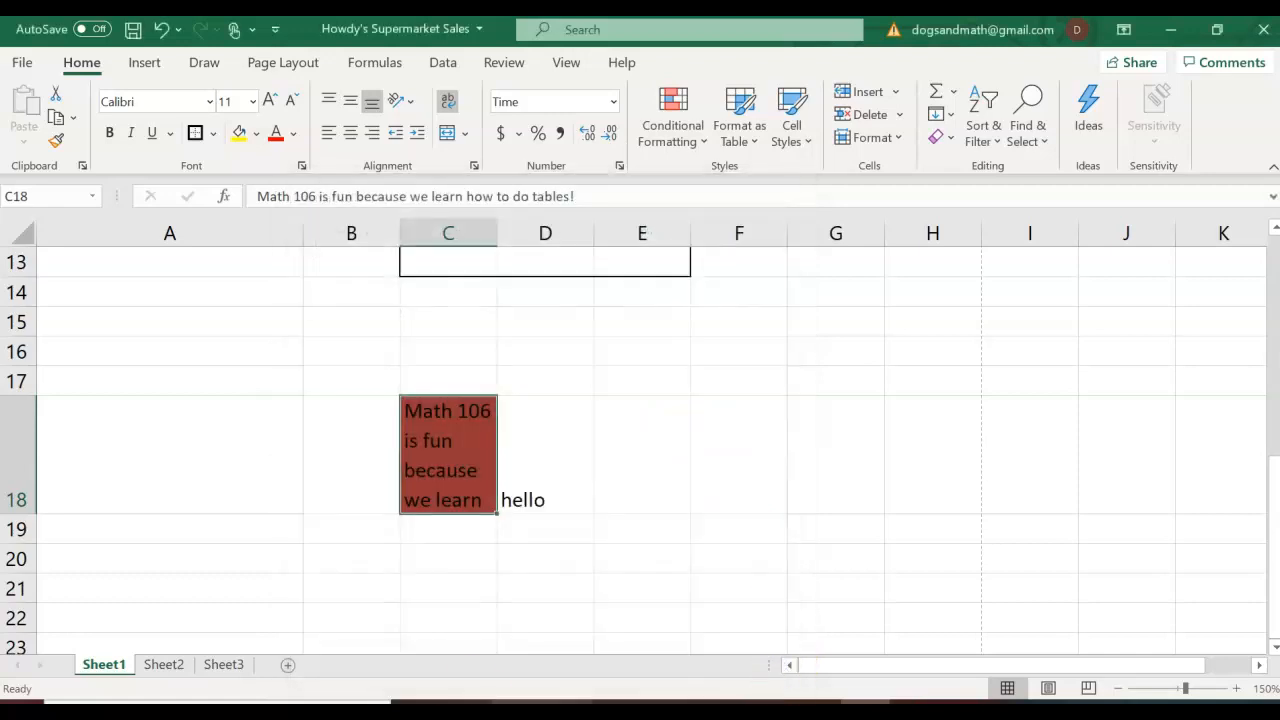